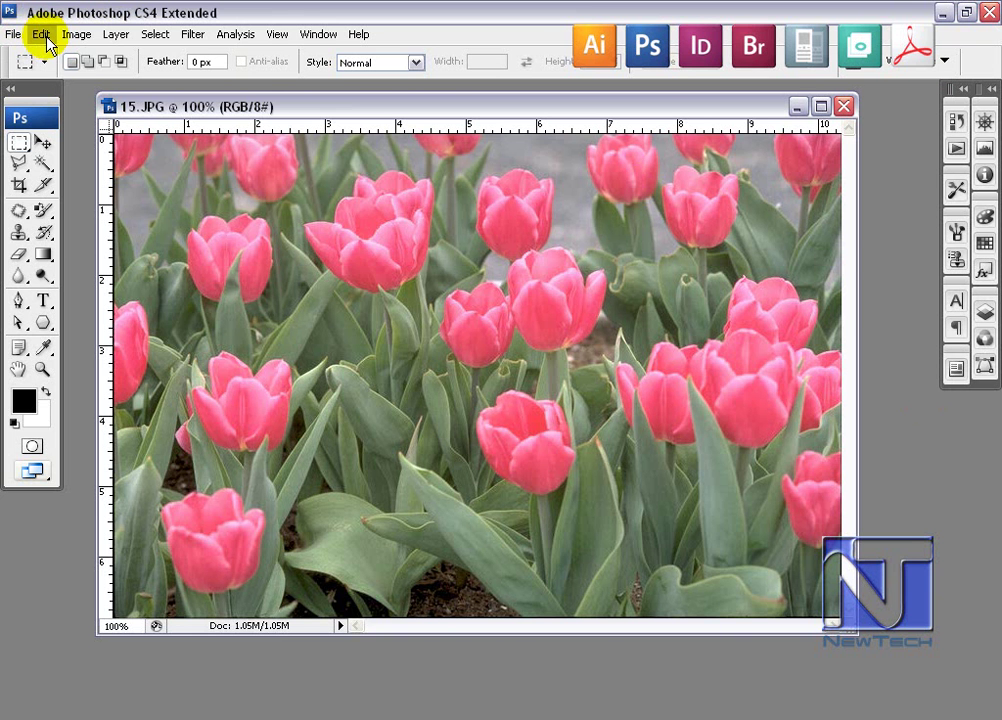
Bring up Photoshop's Edit menu over the tulip photo.
click(40, 34)
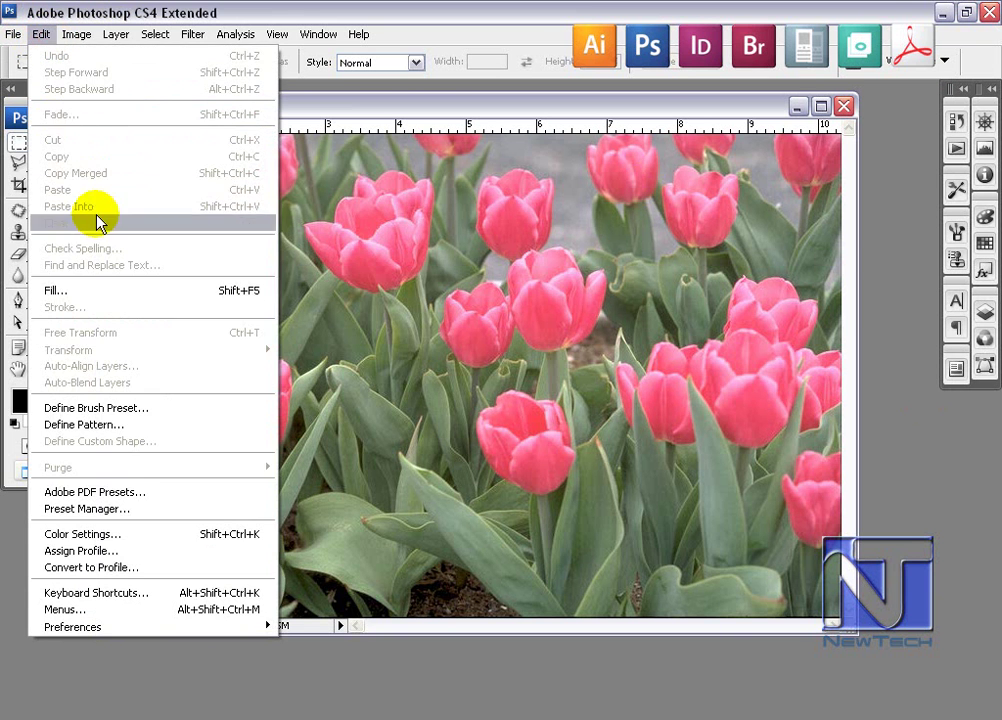
In Color Settings, set the RGB working space to Adobe RGB (1998).
click(120, 534)
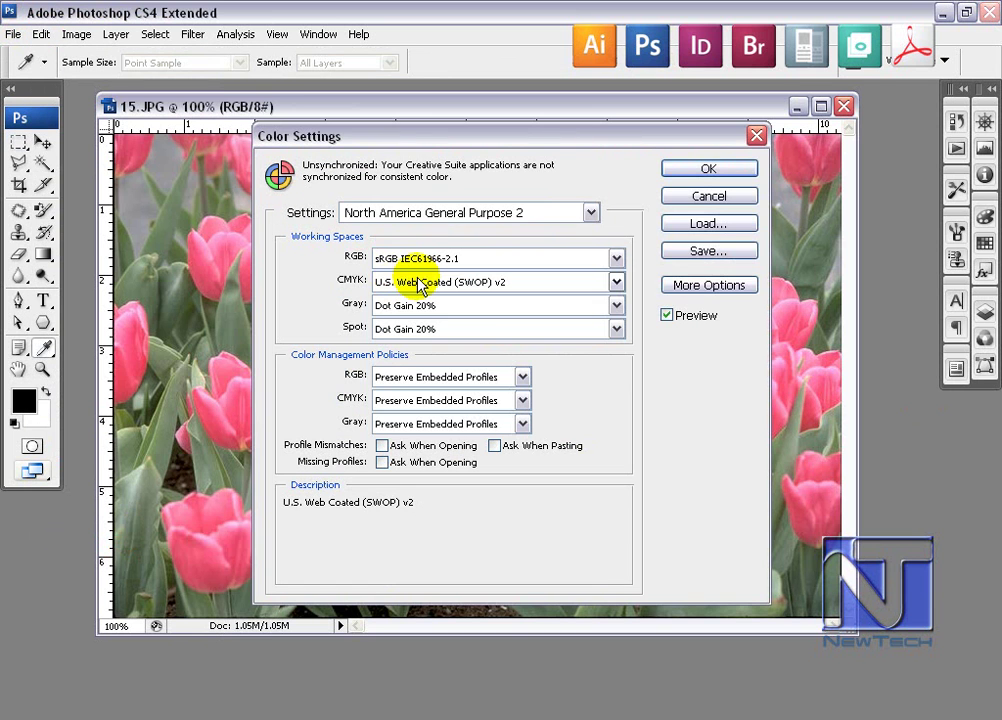
drag(406, 138, 376, 132)
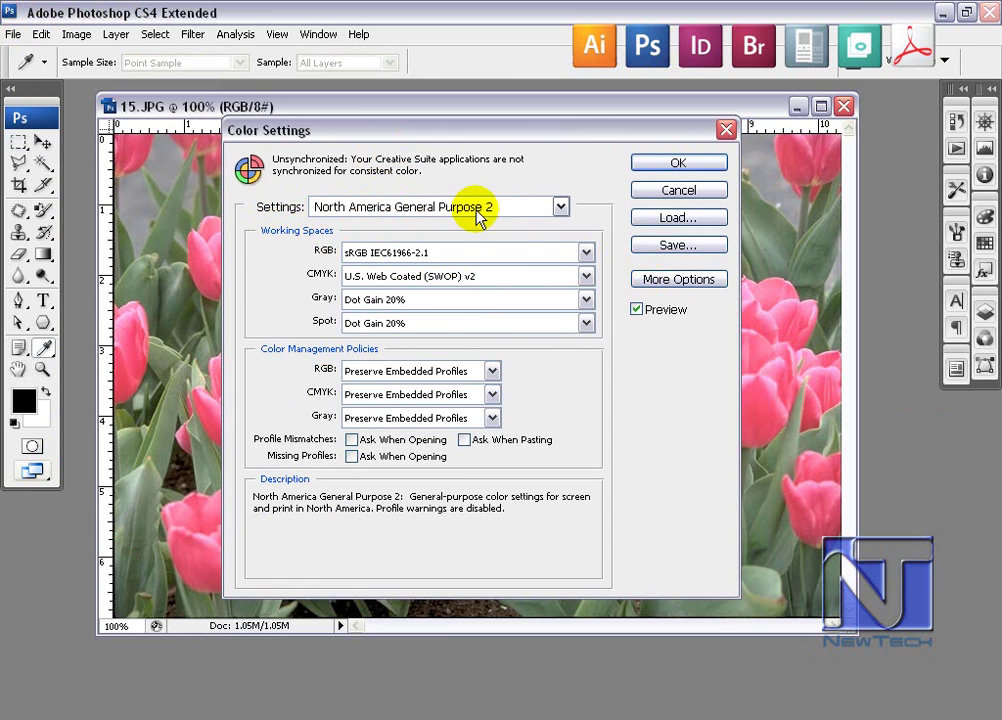
mouse_move(480, 258)
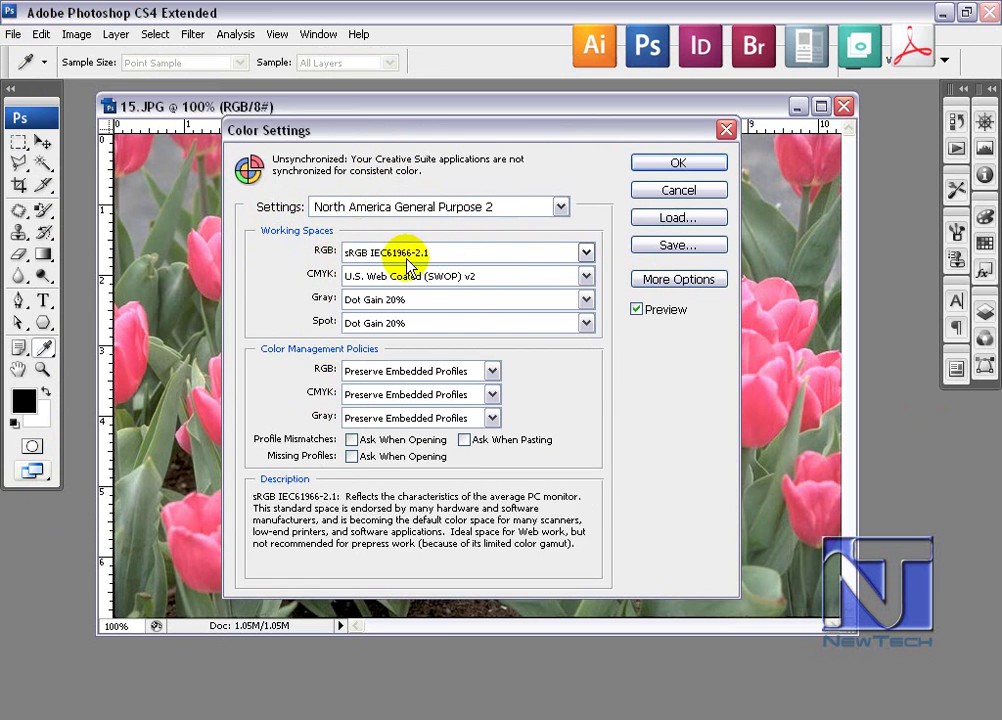
click(585, 253)
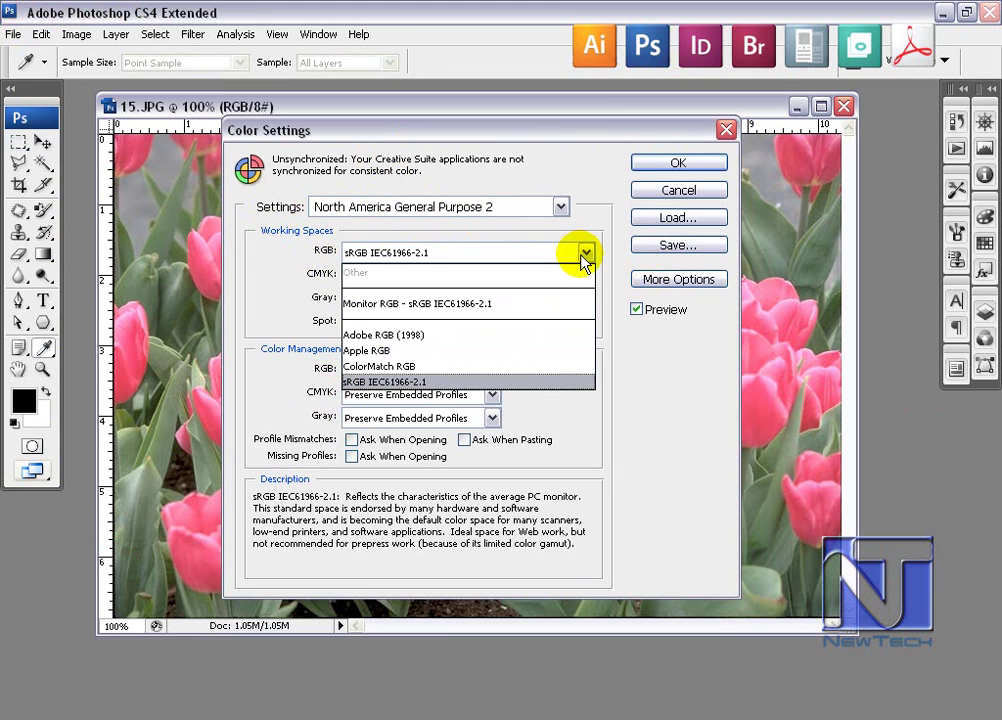
click(416, 335)
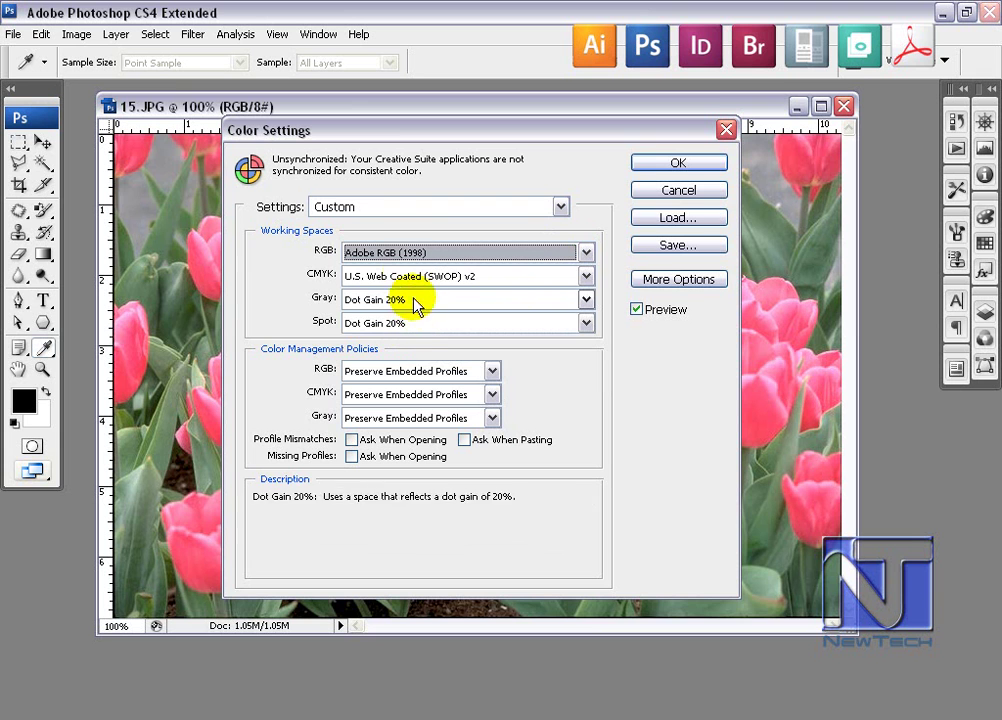
drag(562, 130, 784, 289)
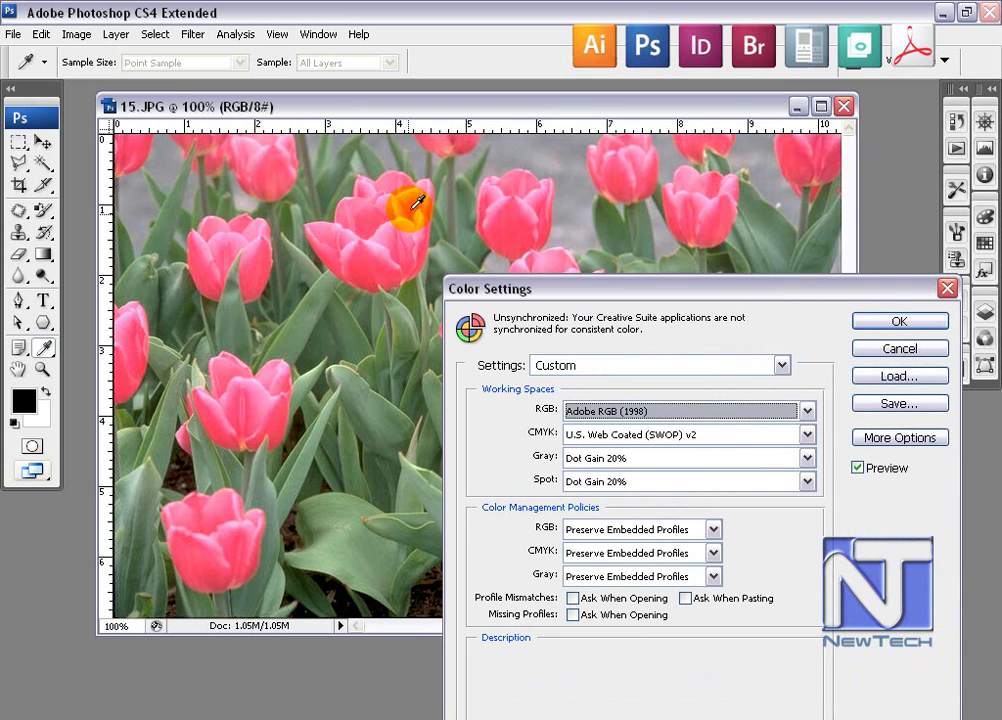
drag(510, 287, 501, 209)
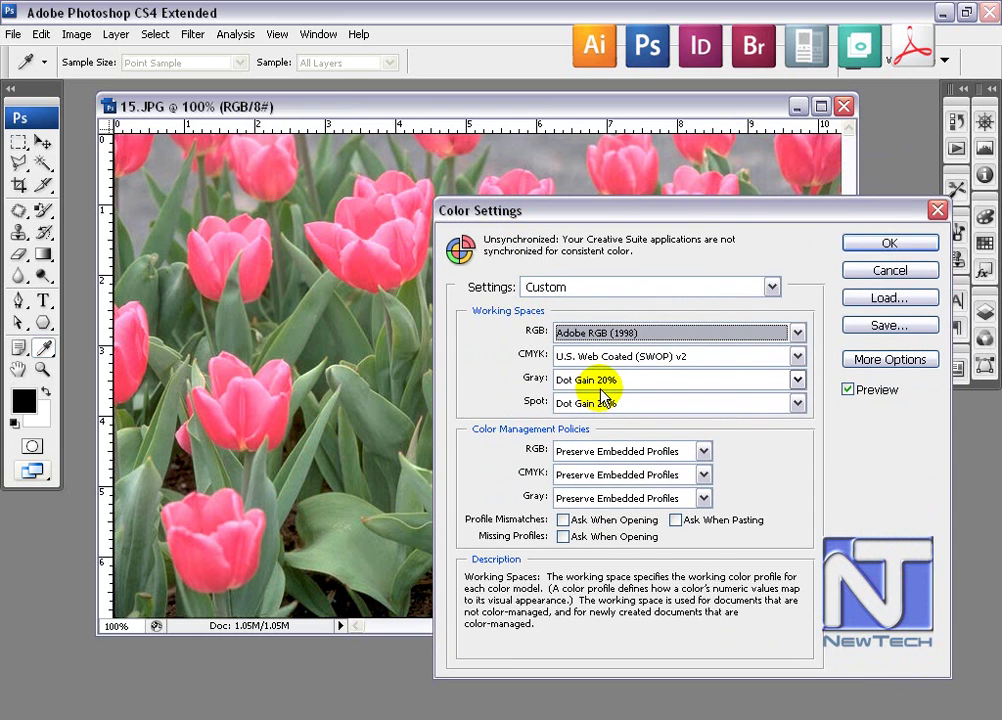
click(798, 357)
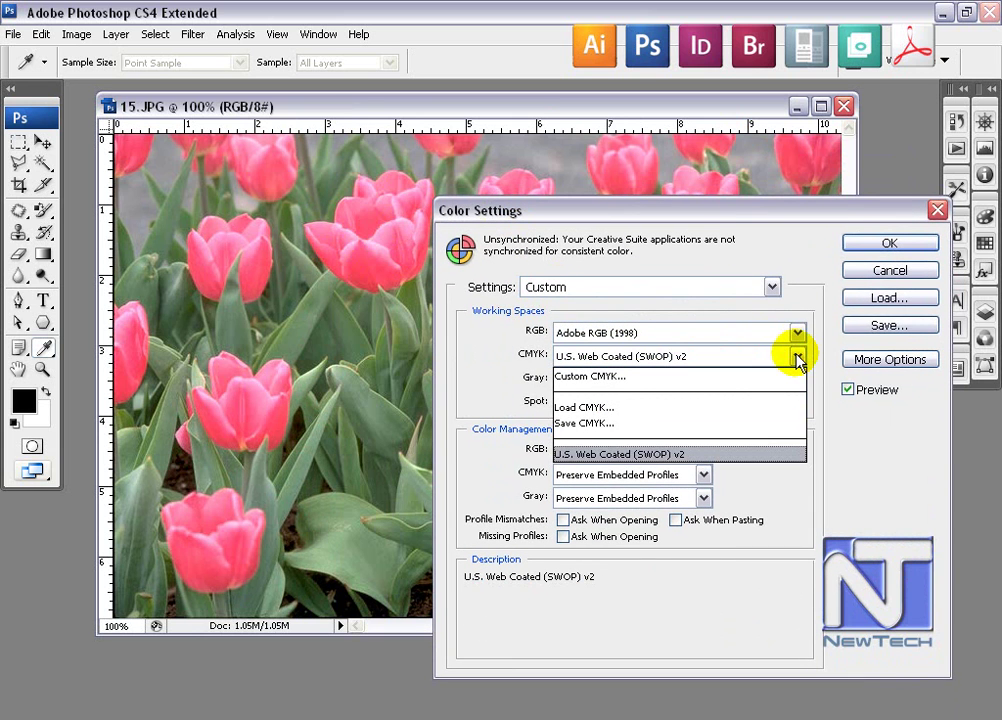
Start a Custom CMYK setup and name it NewTech.
click(608, 378)
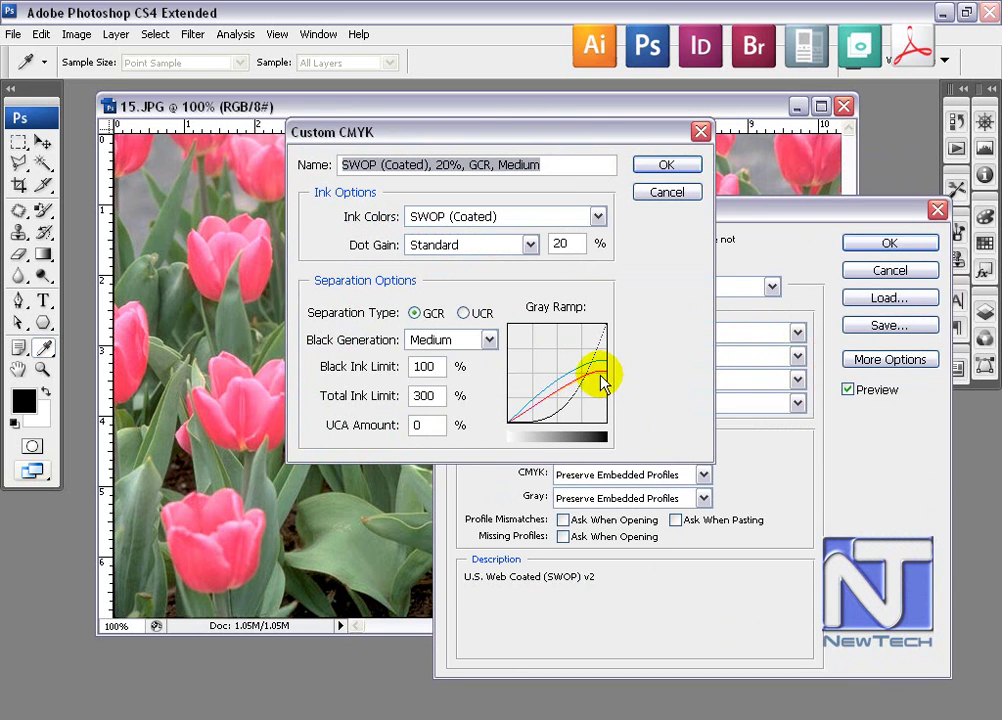
drag(507, 135, 577, 159)
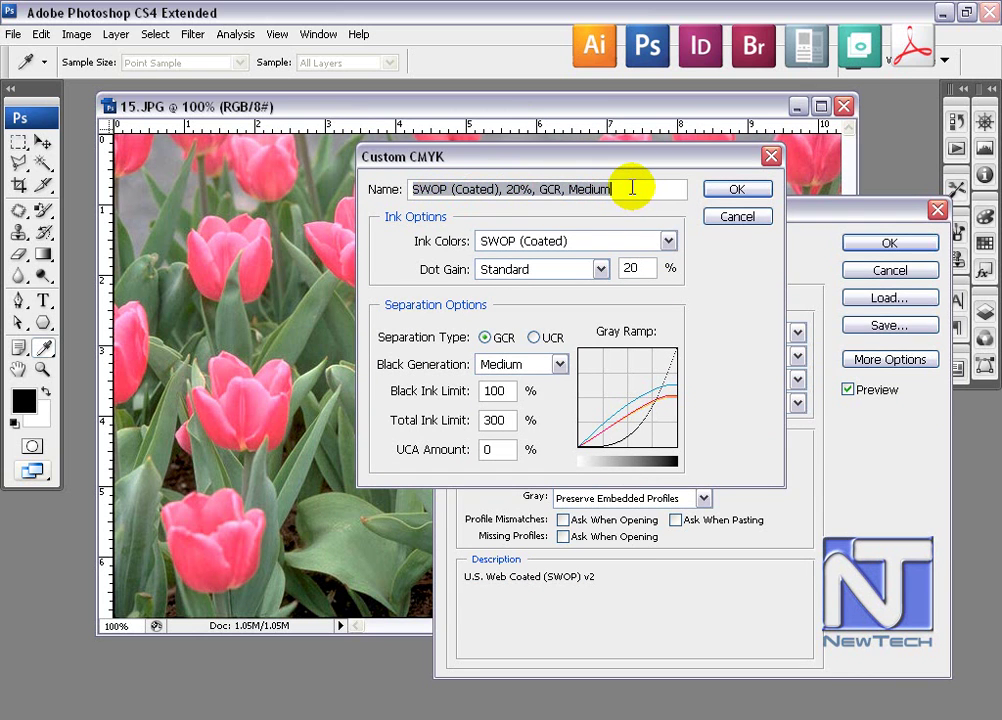
text(NEW)
key(BackSpace)
text(ew)
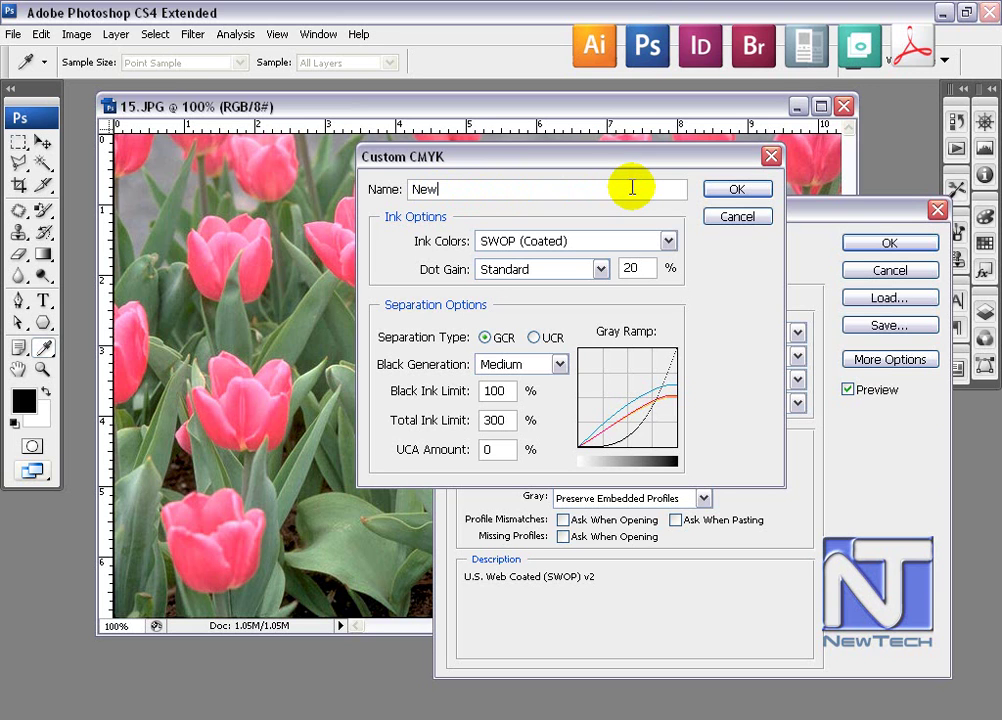
text(TEc)
key(BackSpace)
text(ech)
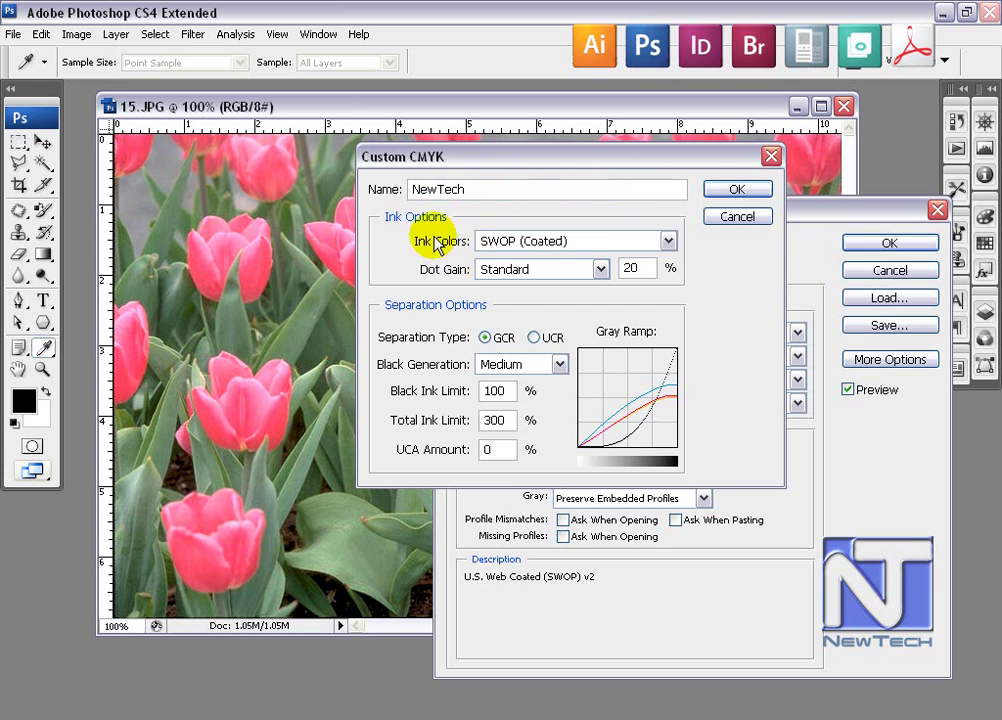
click(638, 240)
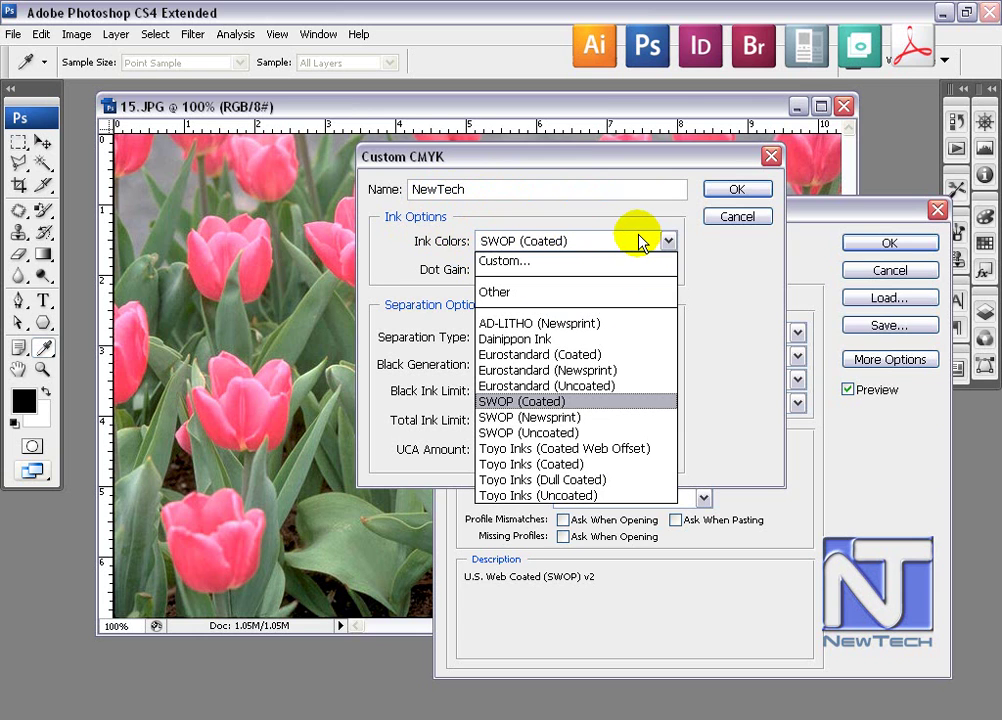
Choose custom ink colours, display them as L*a*b* coordinates, and accept them.
click(556, 261)
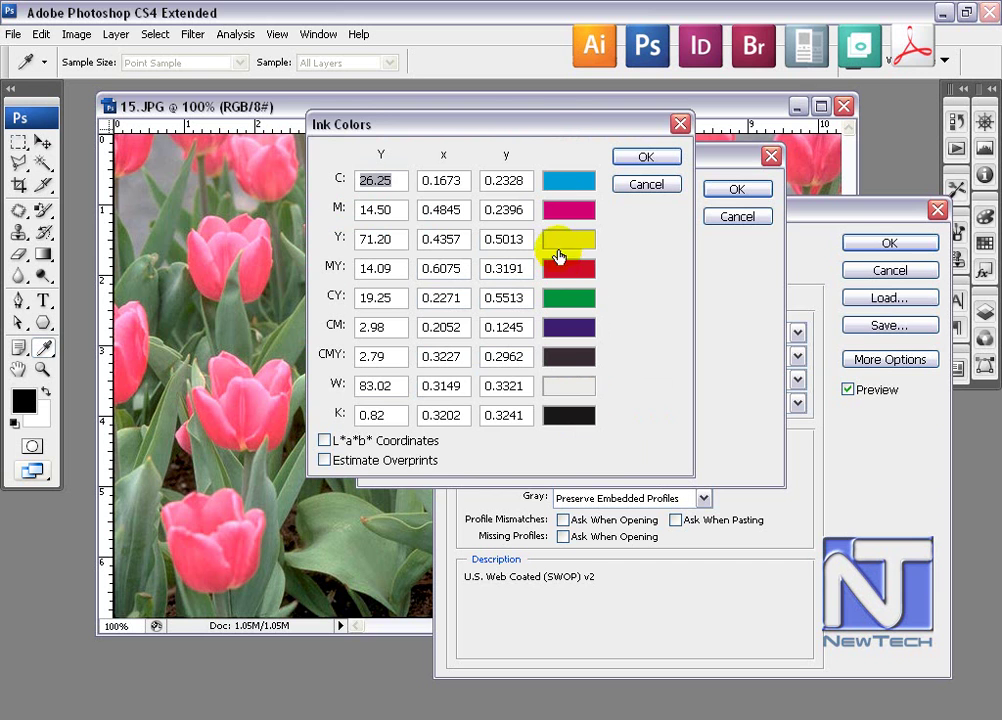
drag(544, 129, 551, 136)
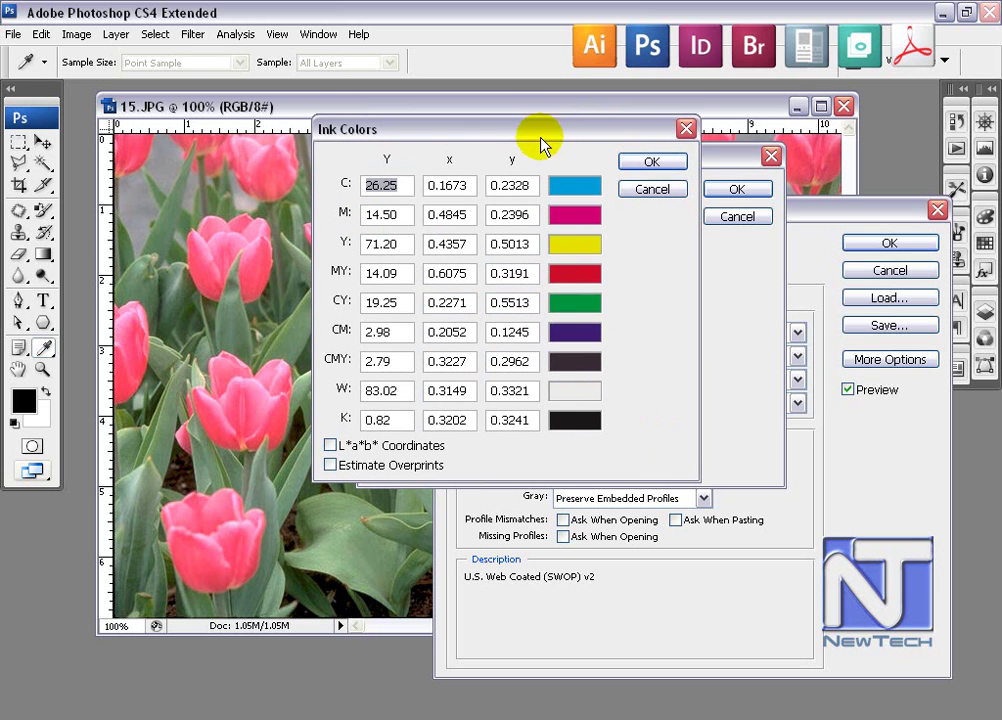
click(330, 445)
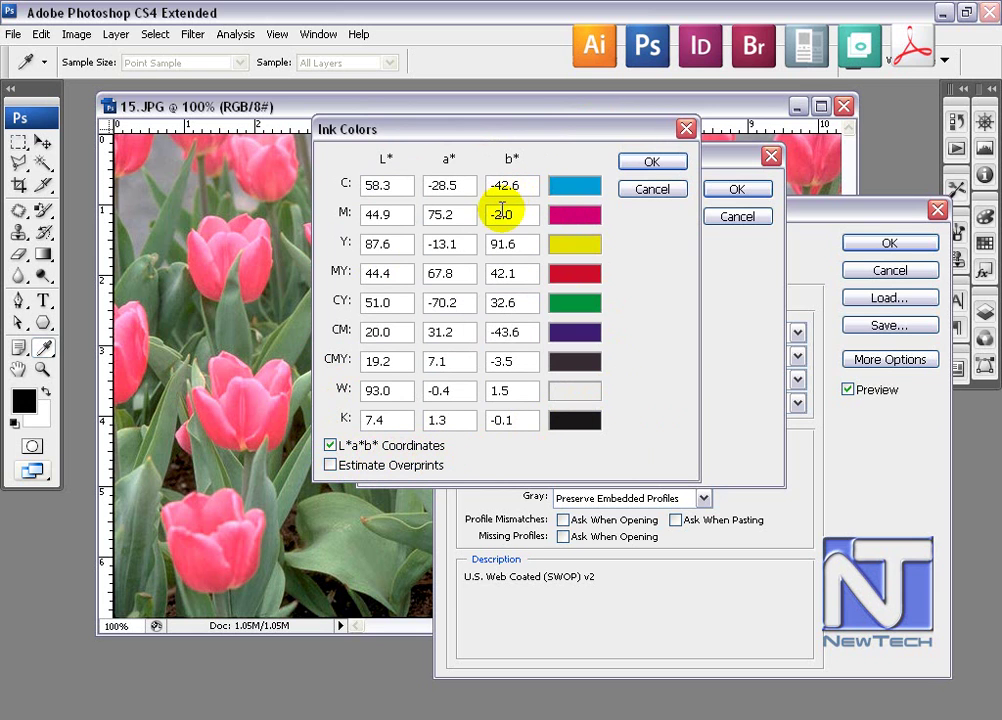
click(331, 446)
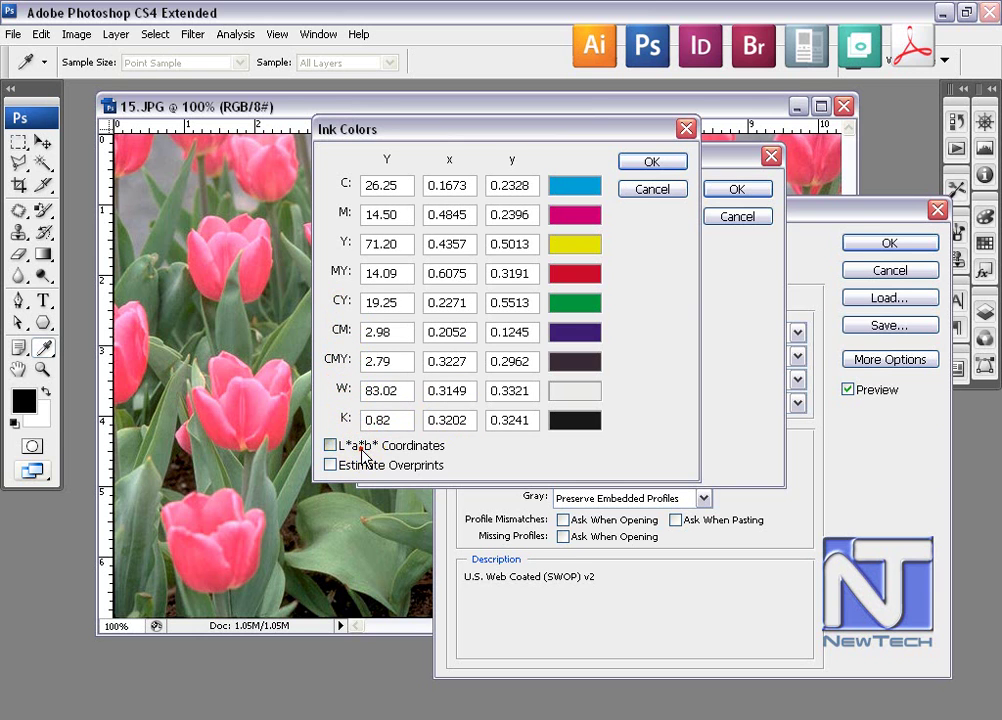
click(333, 447)
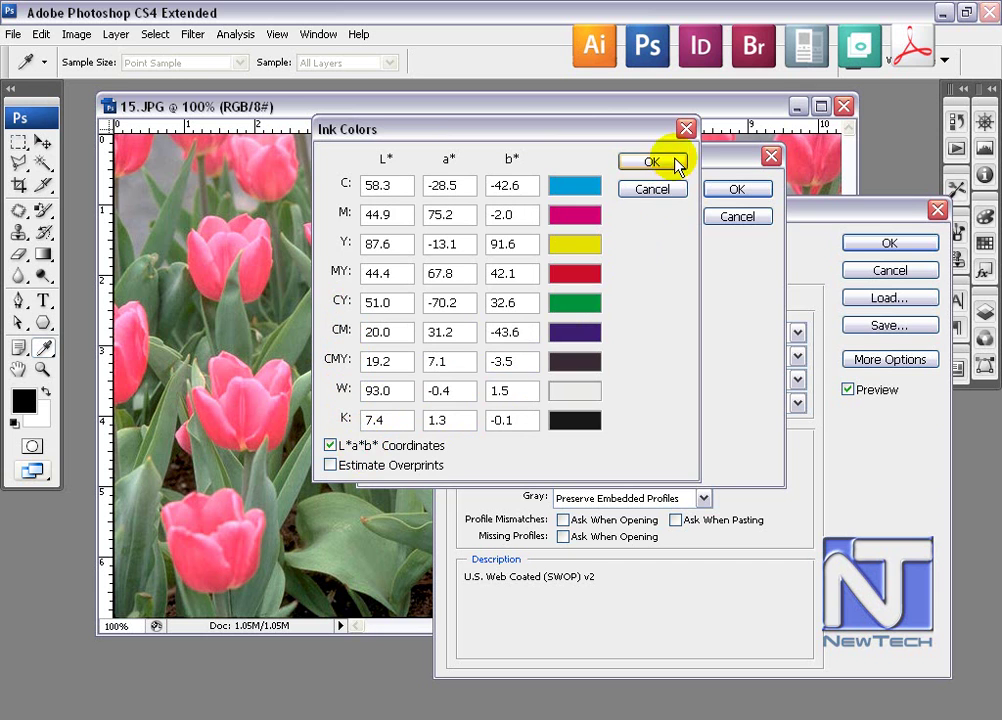
click(672, 160)
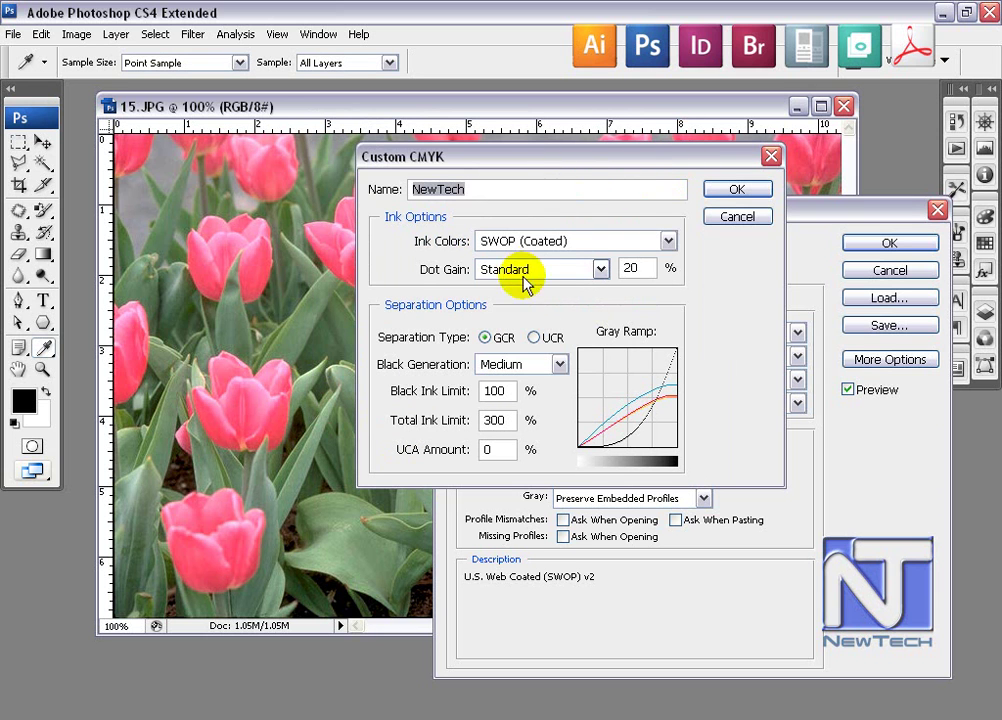
Apply one shared dot gain curve with a lowered 50% point, then choose UCR separation.
click(601, 270)
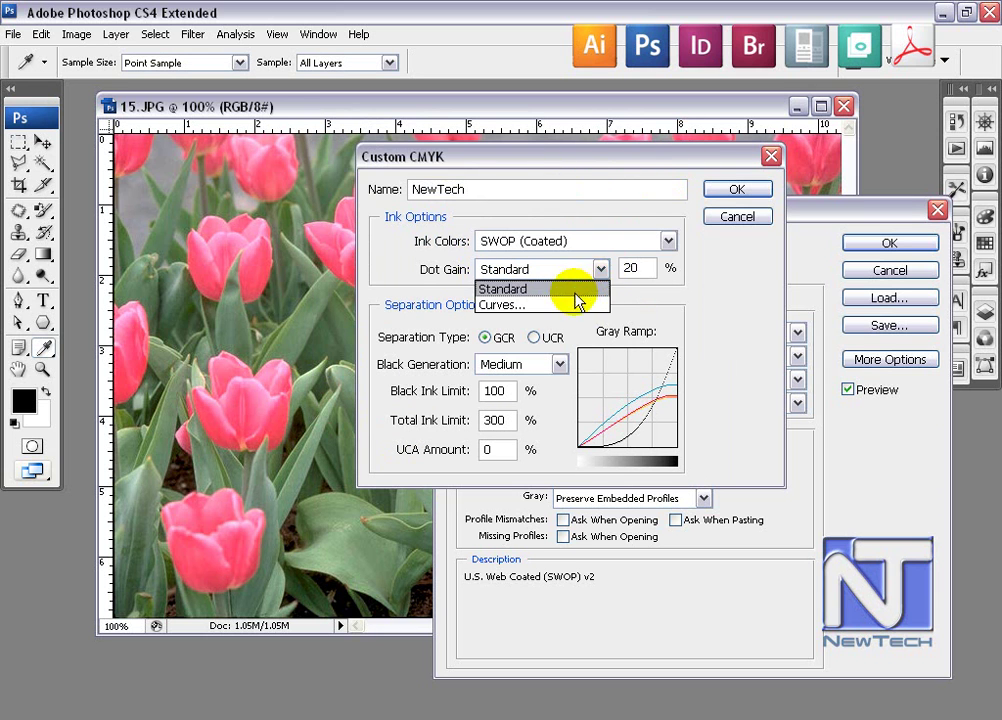
click(572, 304)
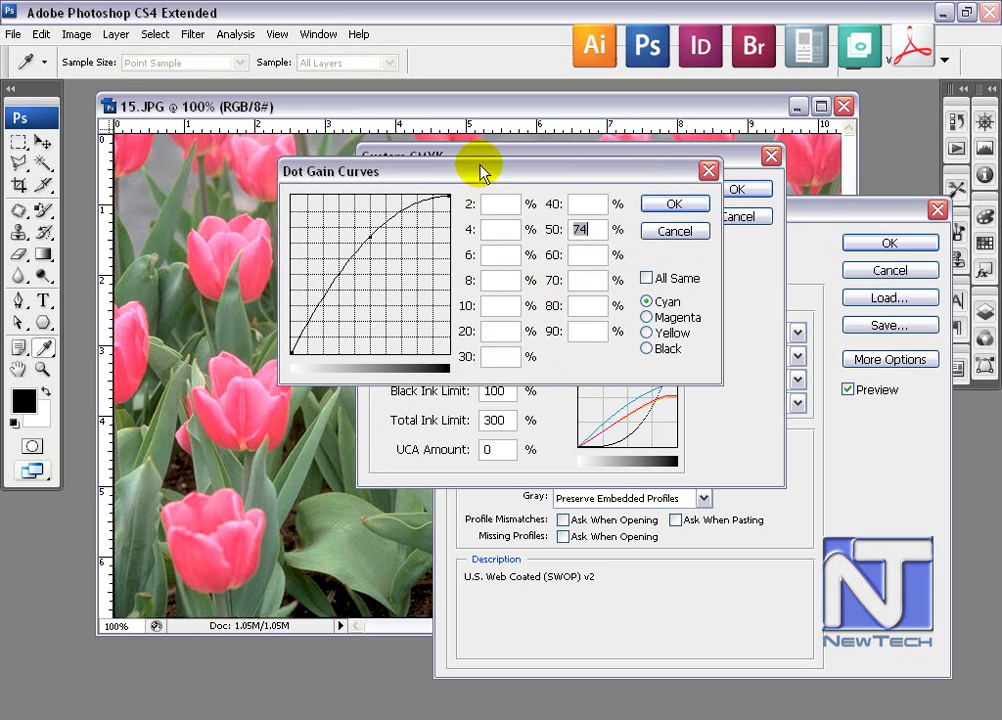
drag(479, 170, 481, 207)
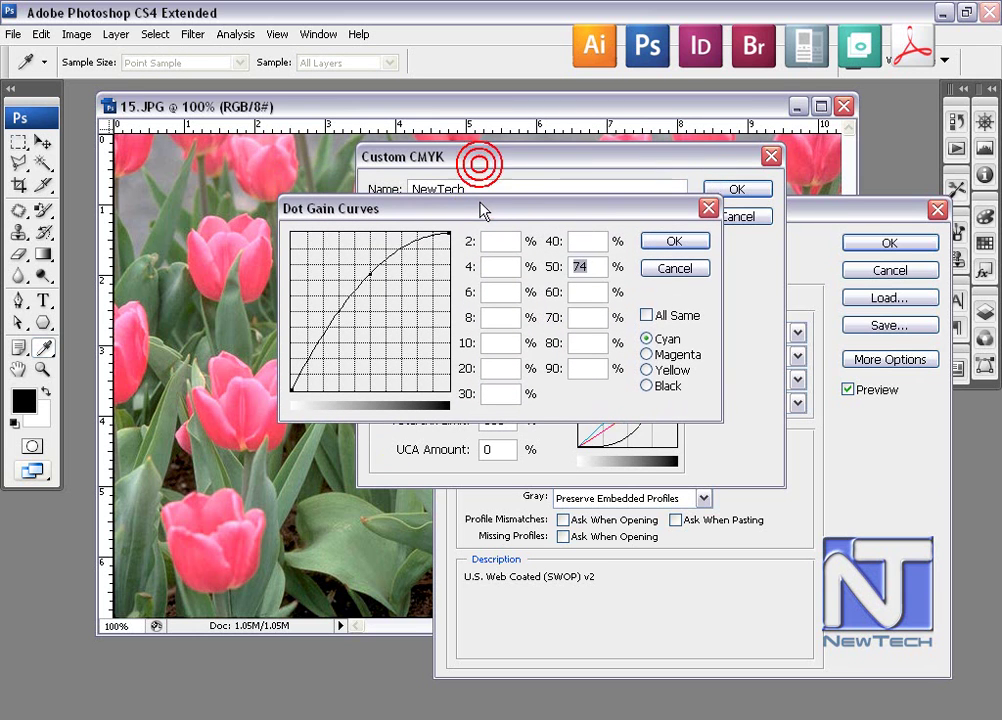
click(650, 354)
click(655, 371)
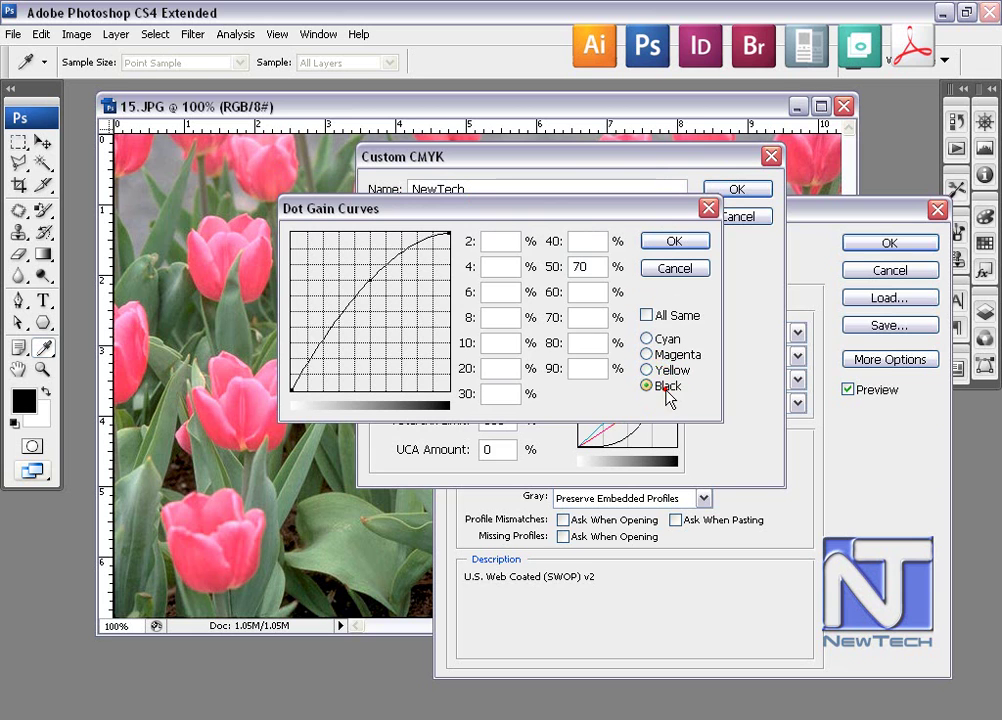
click(646, 316)
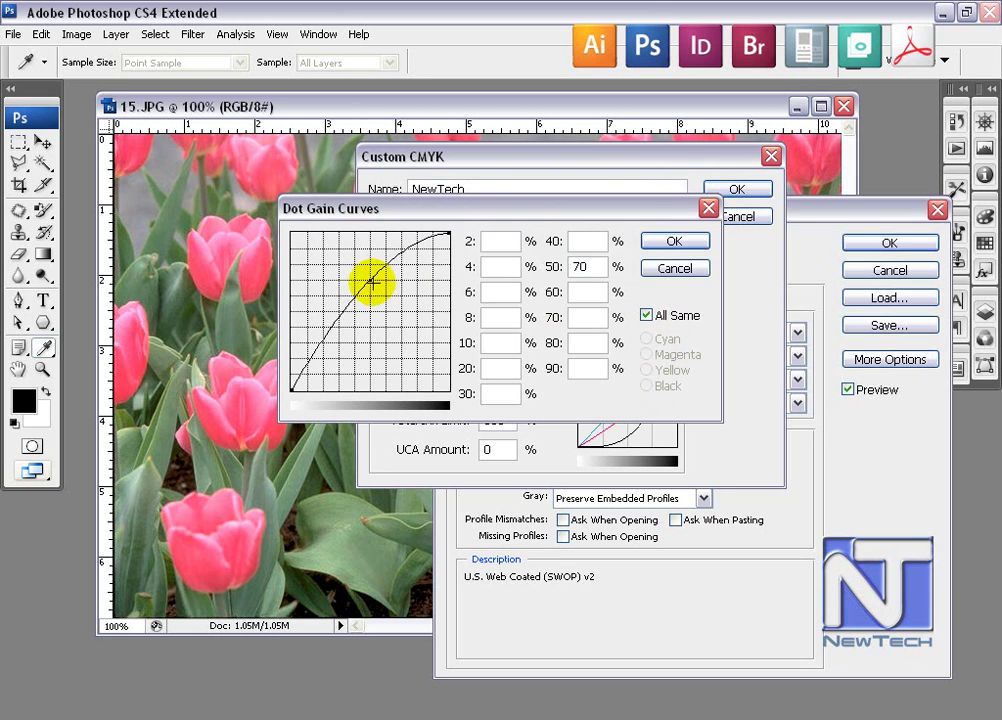
drag(369, 278, 376, 286)
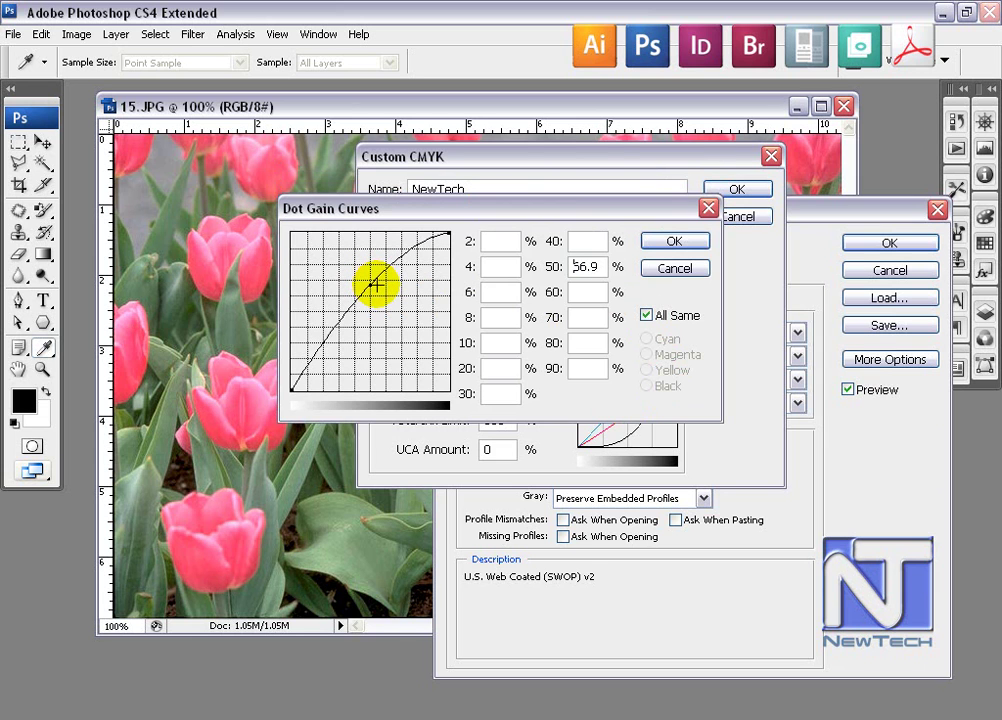
click(675, 242)
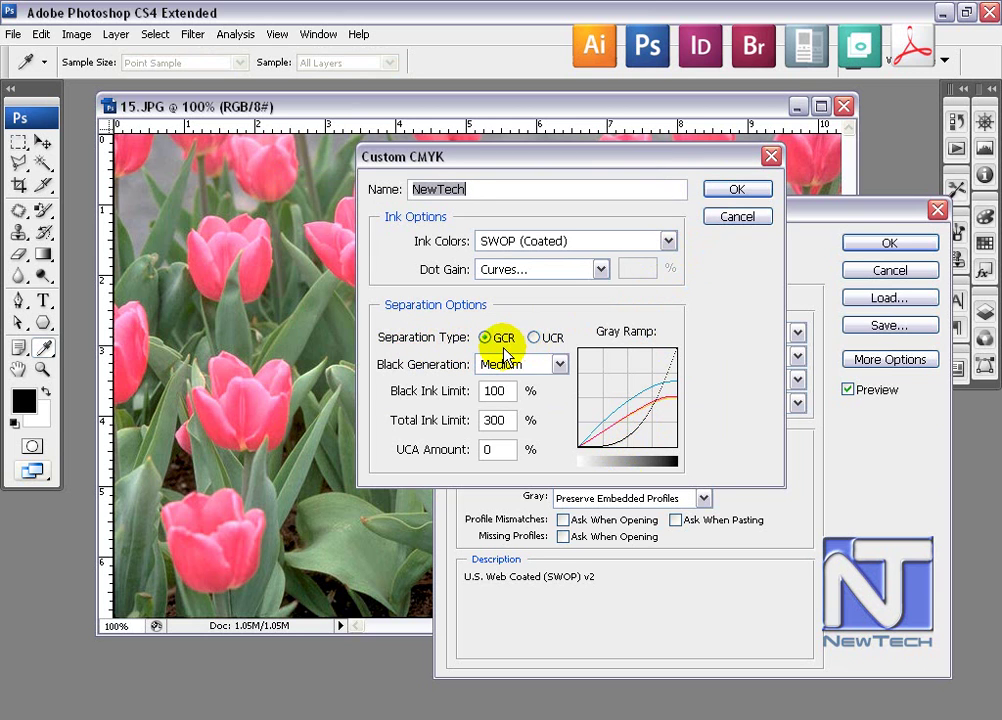
click(550, 338)
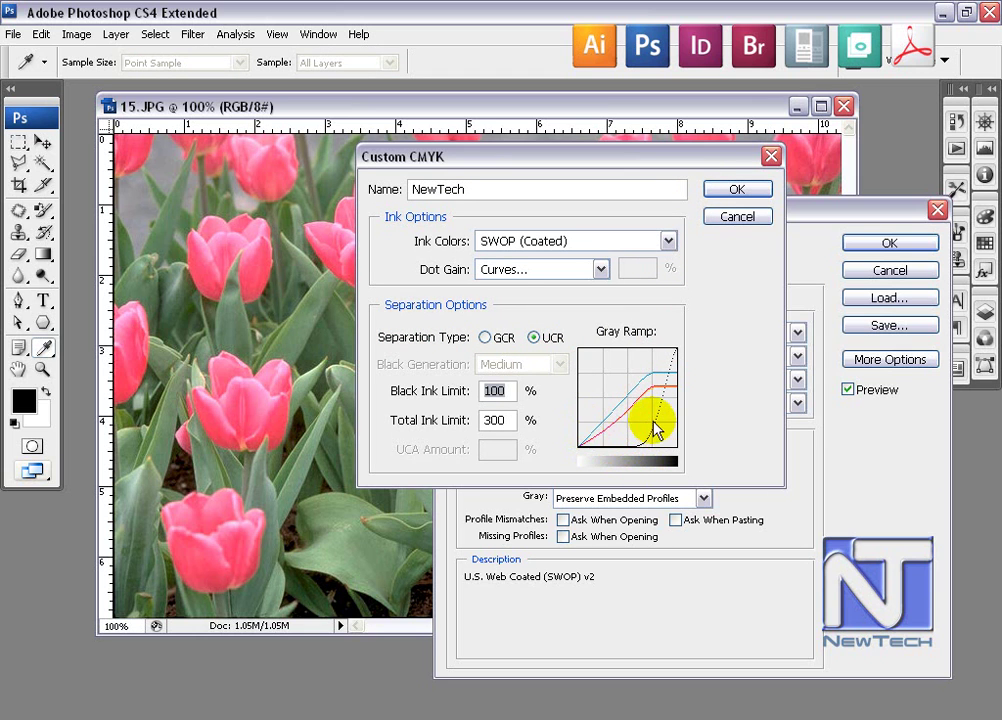
Use GCR separation, Light black generation and a 350% total ink limit, then confirm NewTech.
click(486, 338)
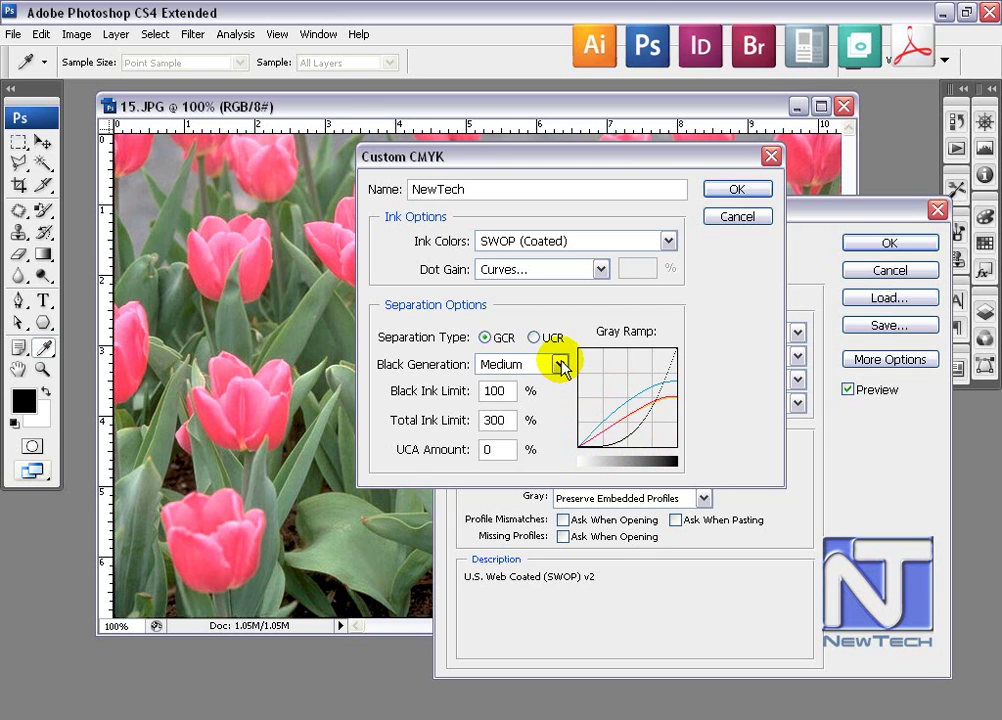
click(560, 364)
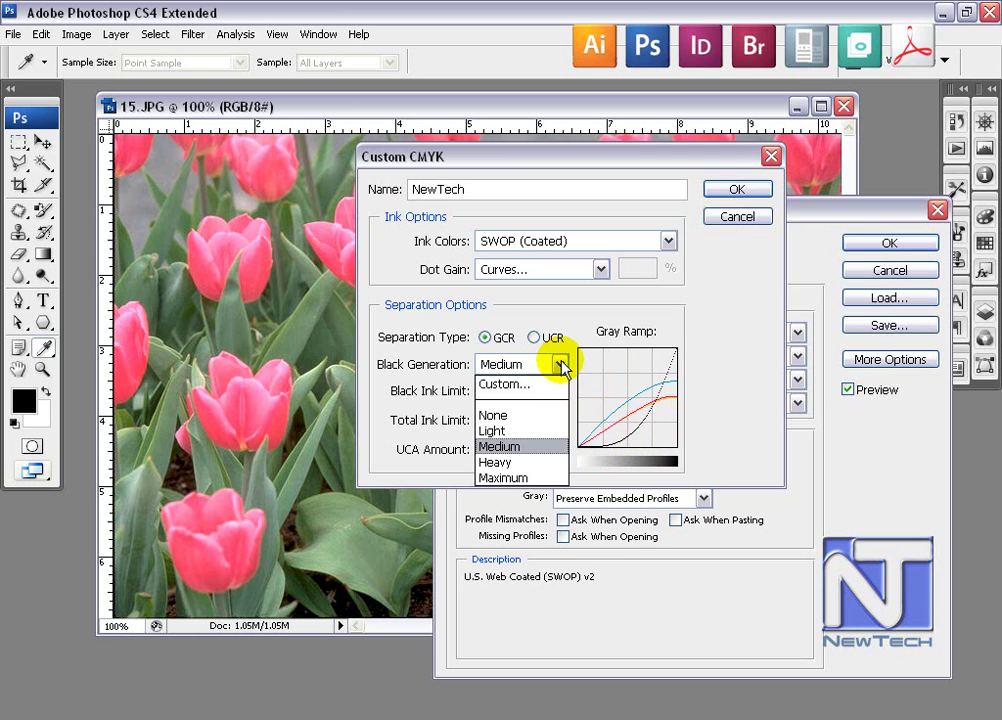
click(495, 430)
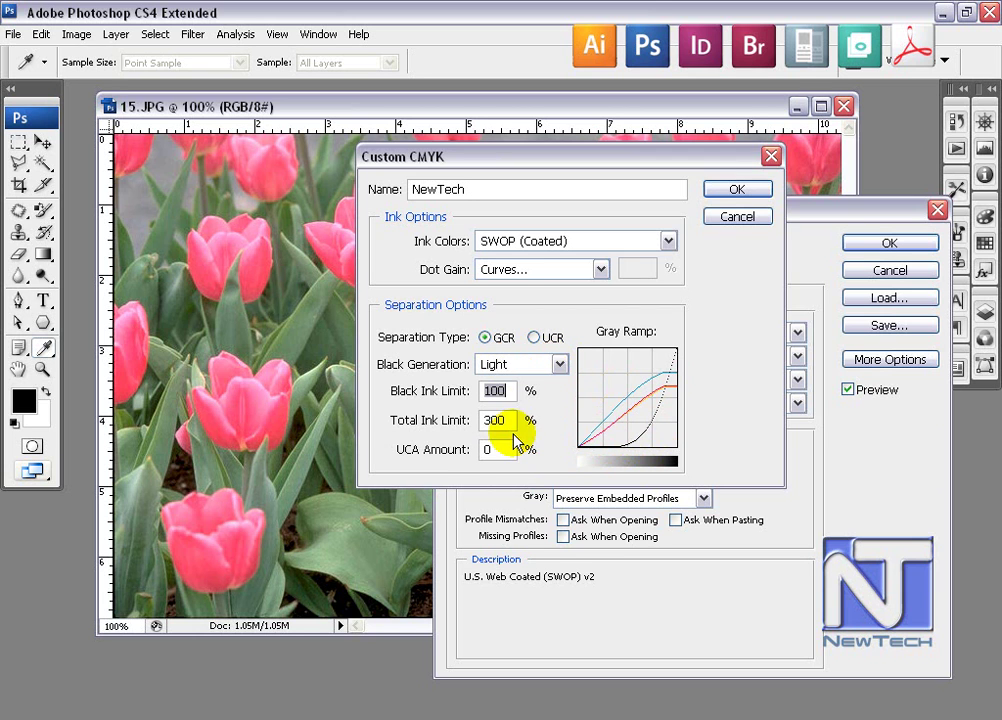
click(510, 420)
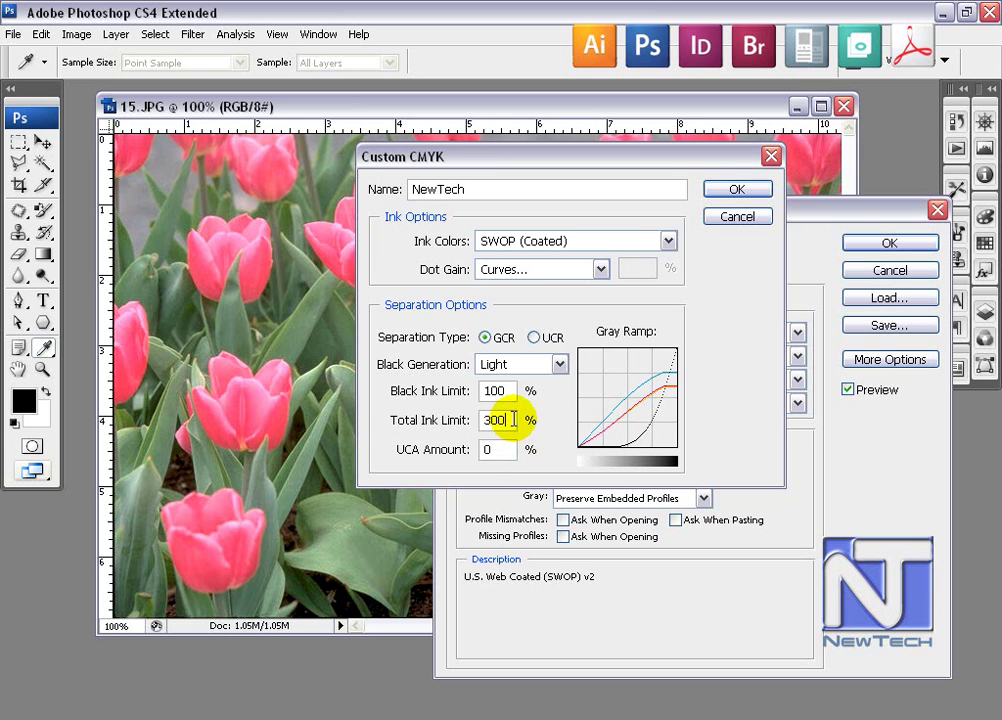
double_click(512, 420)
text(350)
click(500, 449)
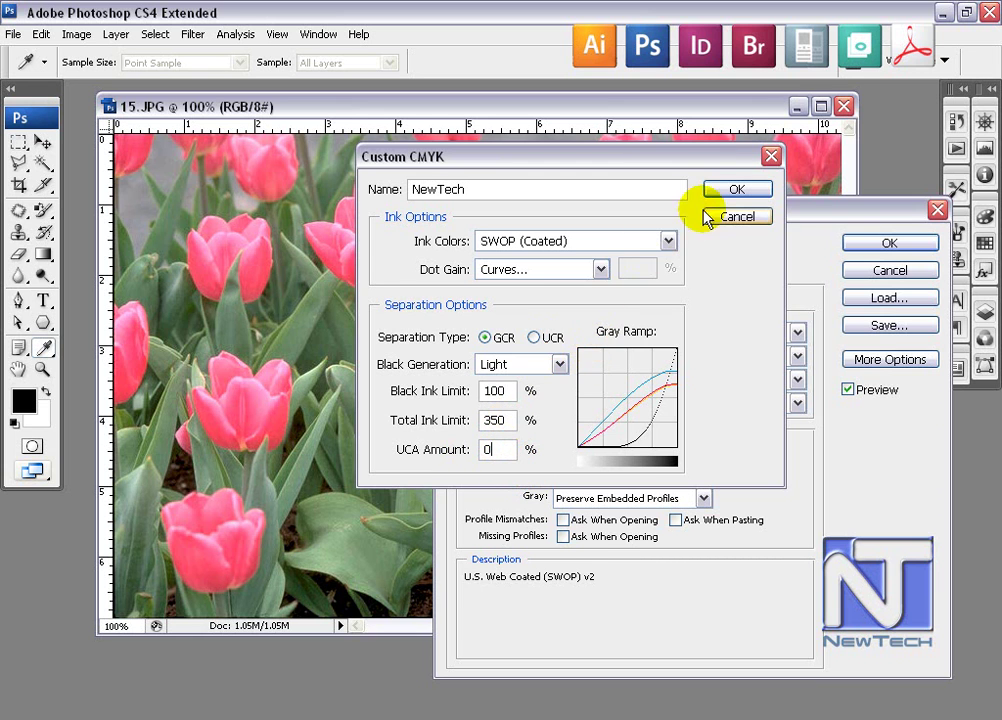
click(732, 190)
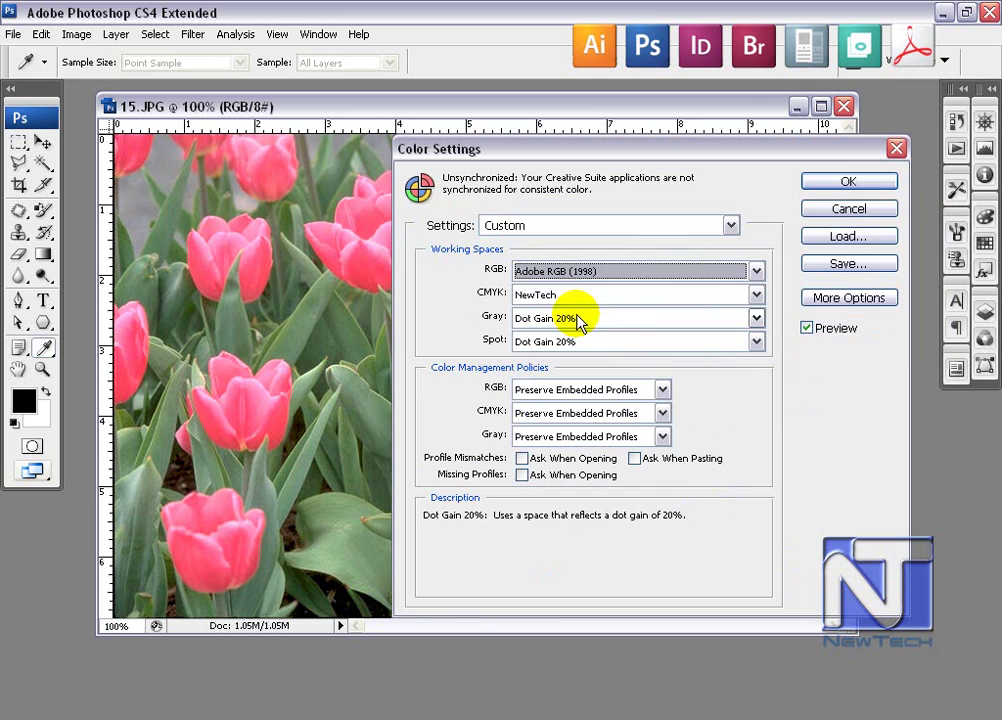
click(740, 320)
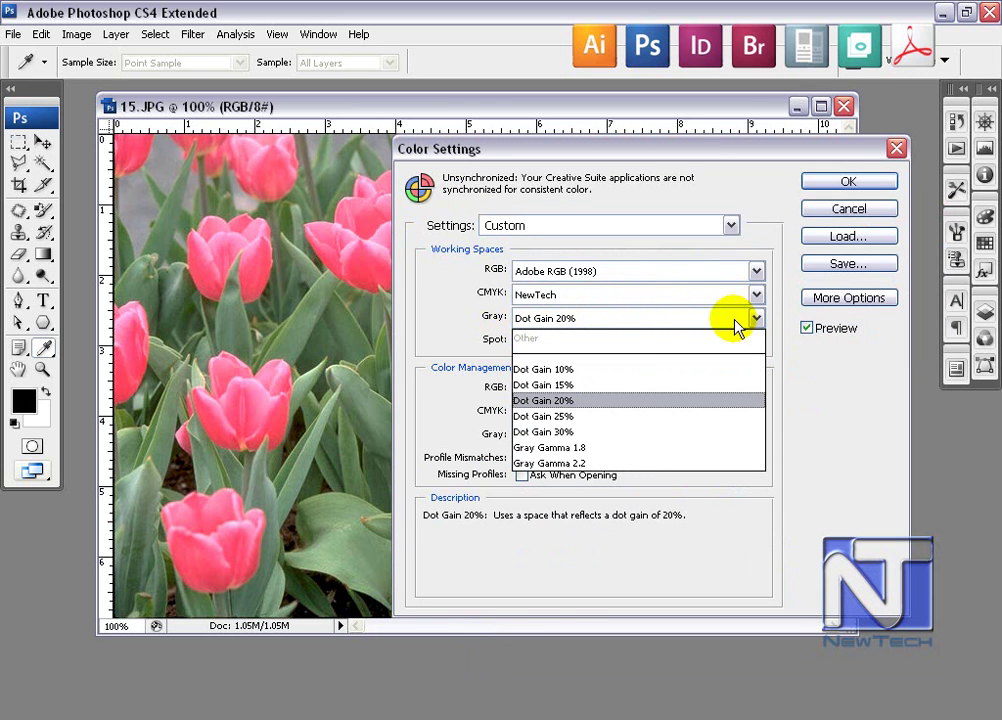
click(736, 320)
click(738, 343)
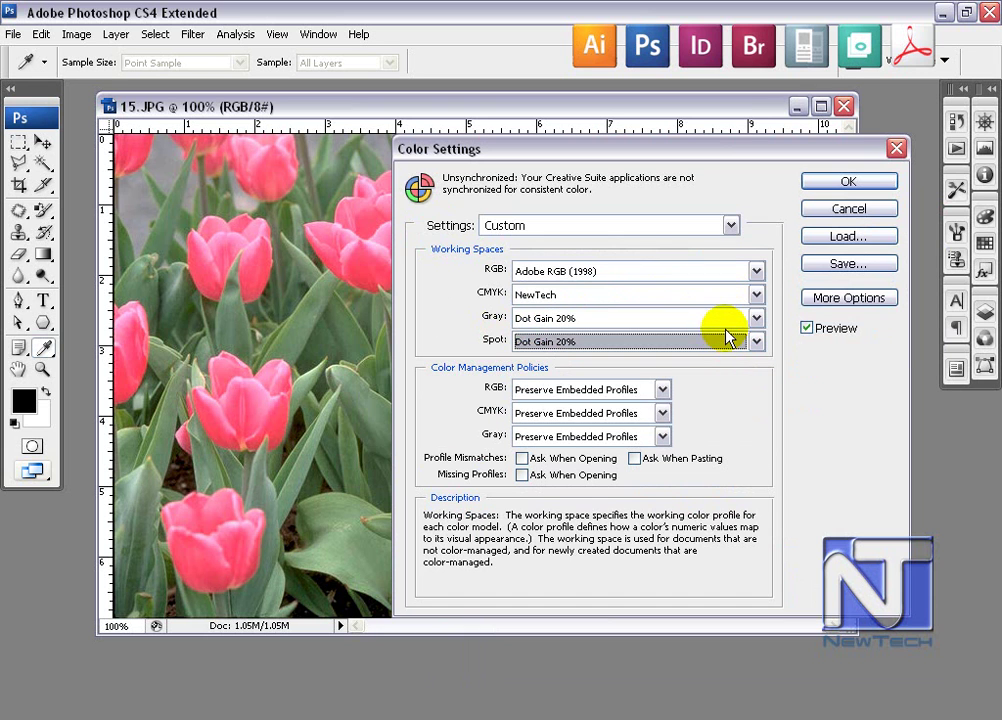
mouse_move(590, 389)
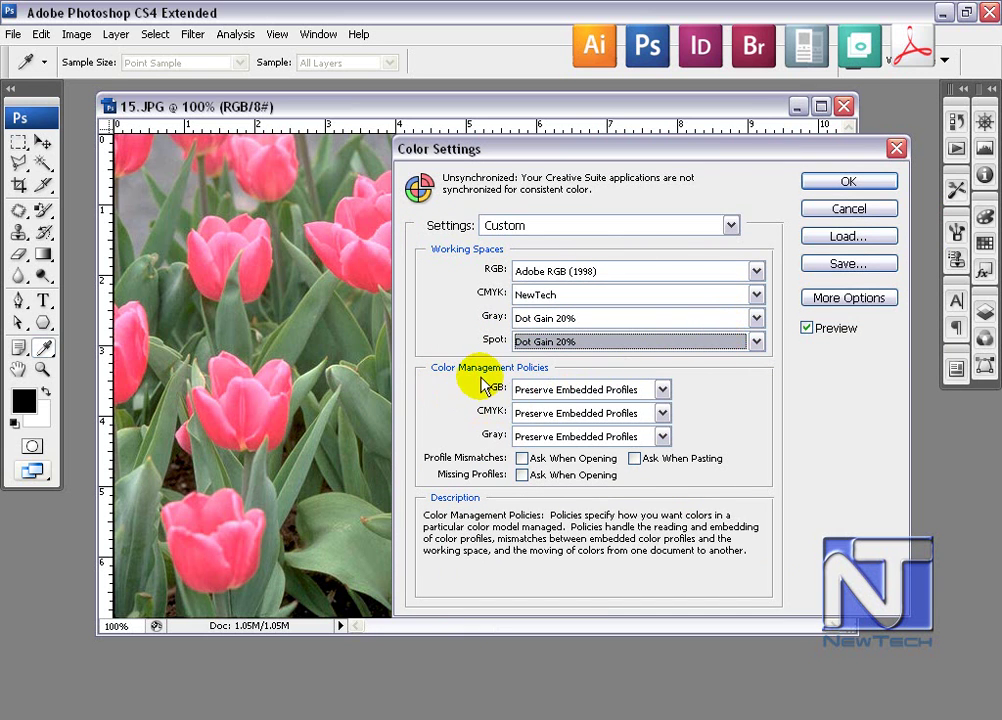
click(662, 390)
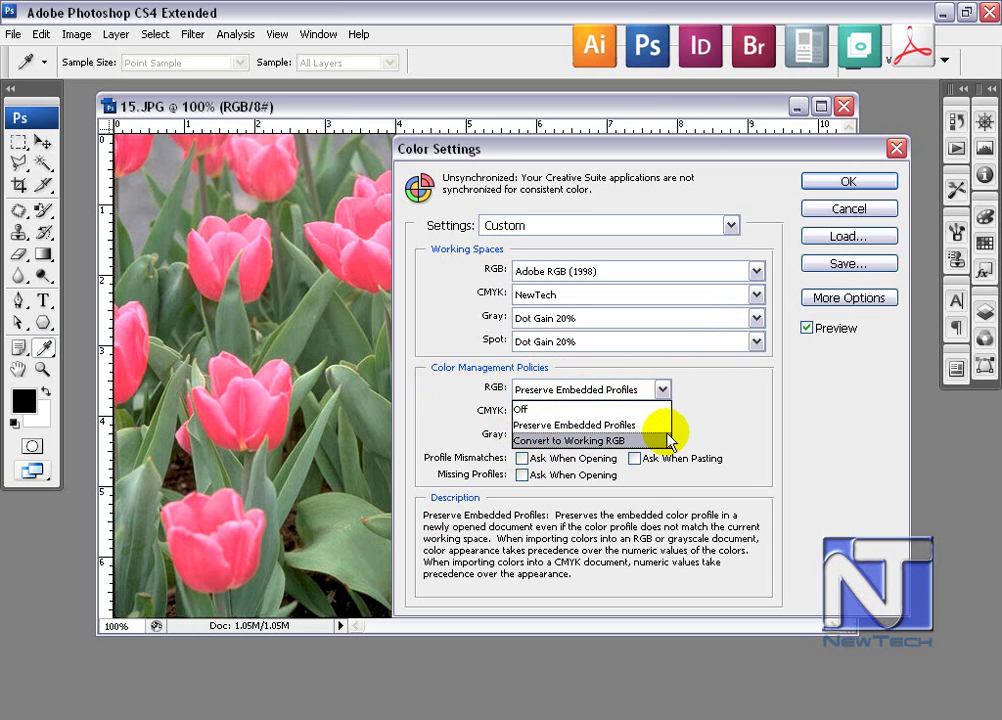
click(708, 428)
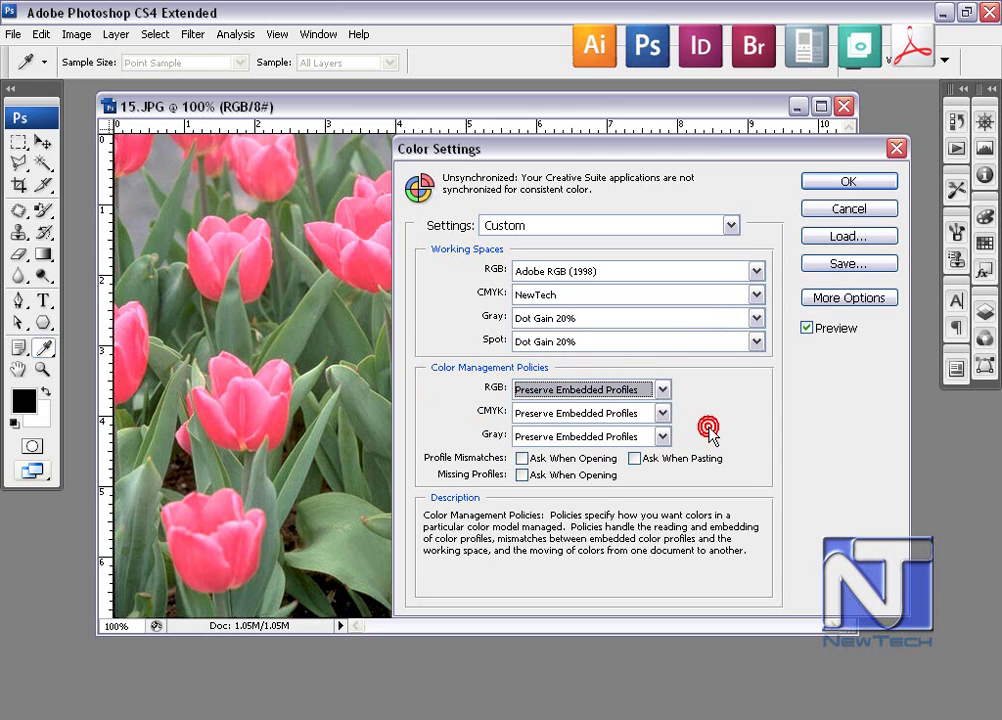
click(662, 413)
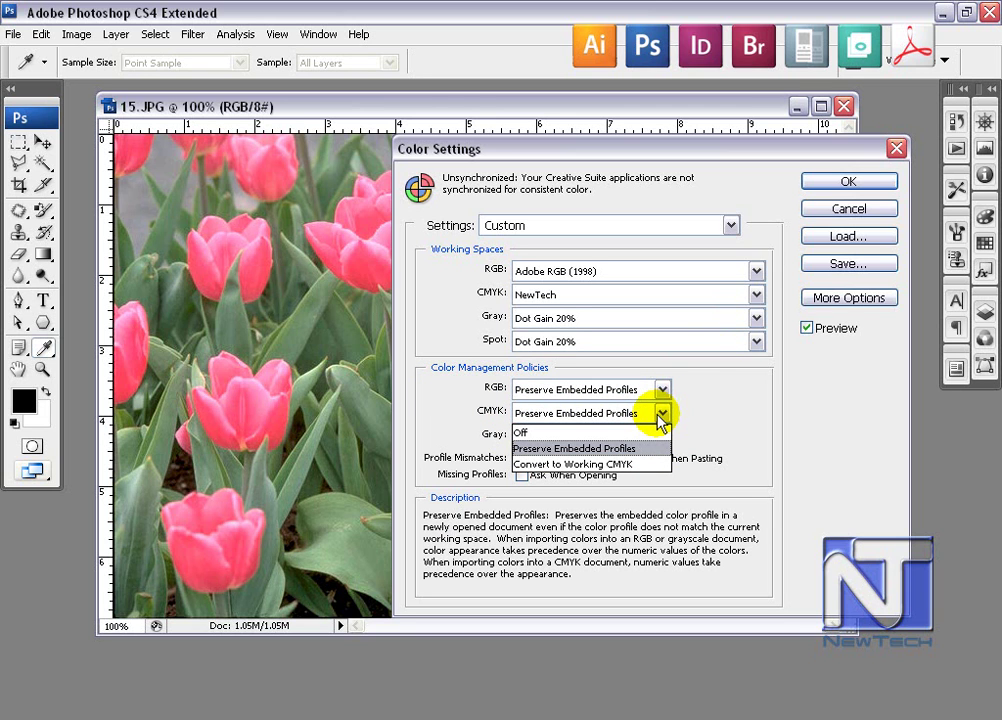
click(660, 418)
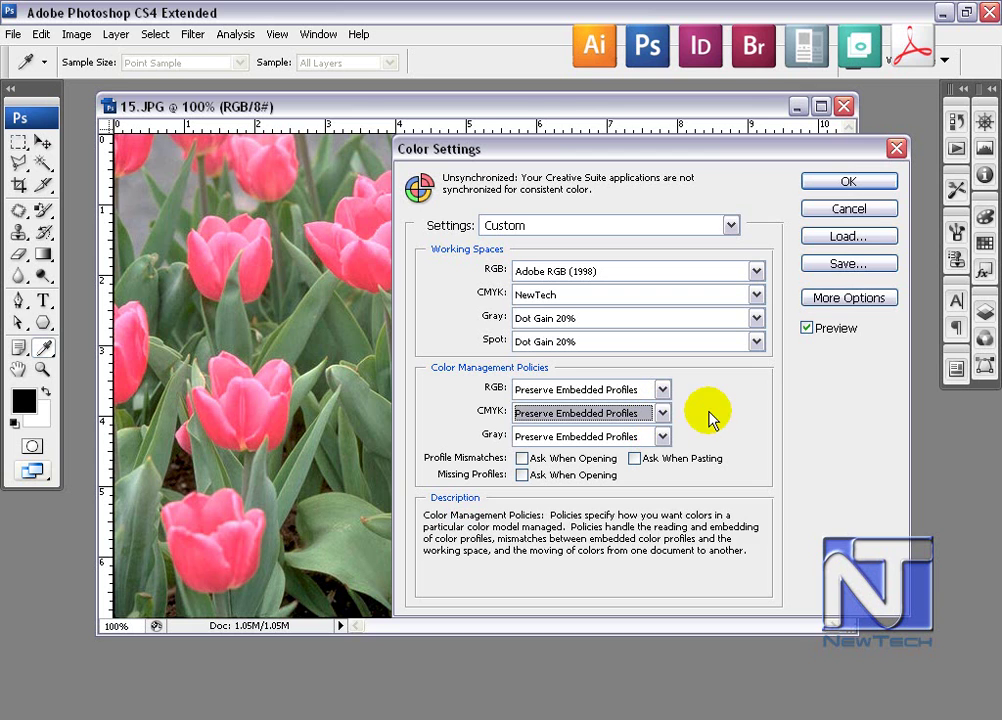
Save the color settings as NewTech.csf in the Settings folder.
click(862, 270)
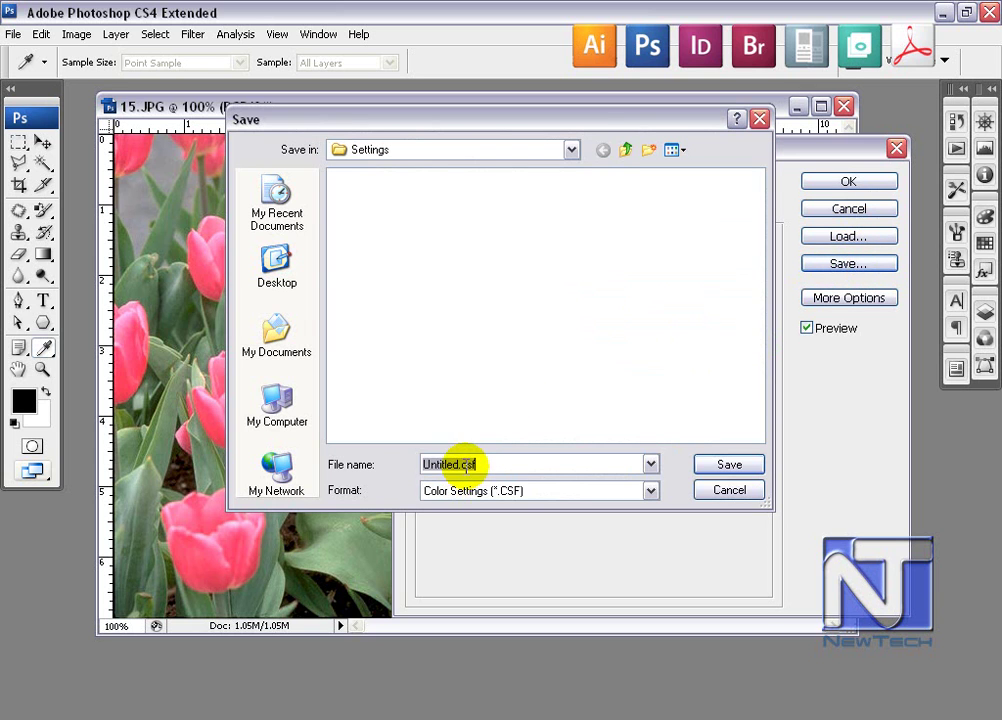
double_click(458, 463)
key(BackSpace)
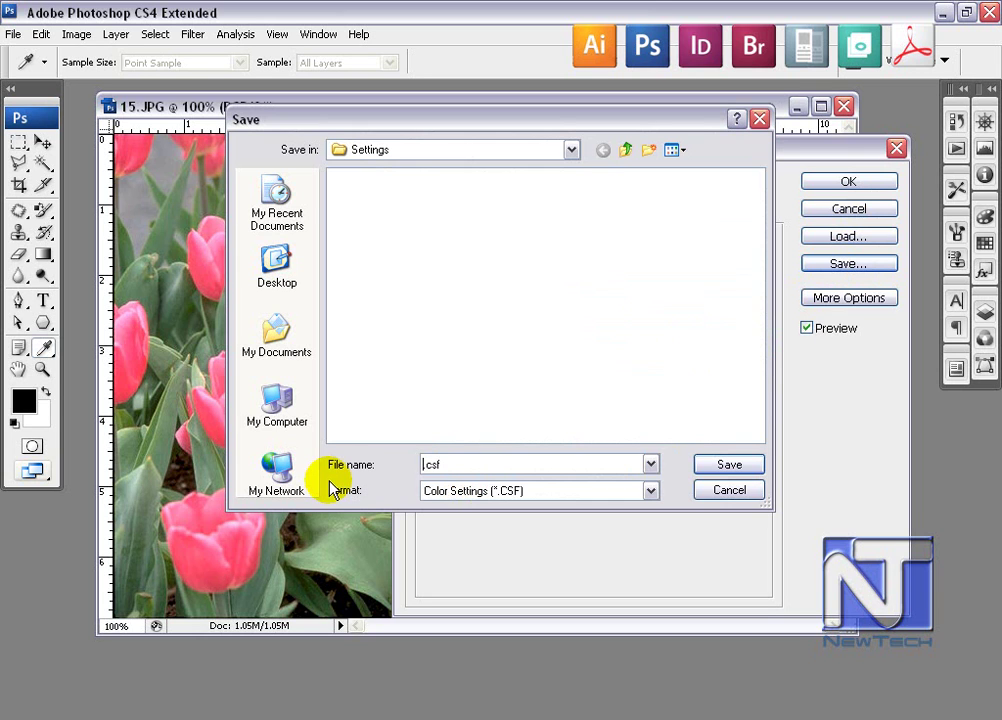
text(NewTech)
click(428, 150)
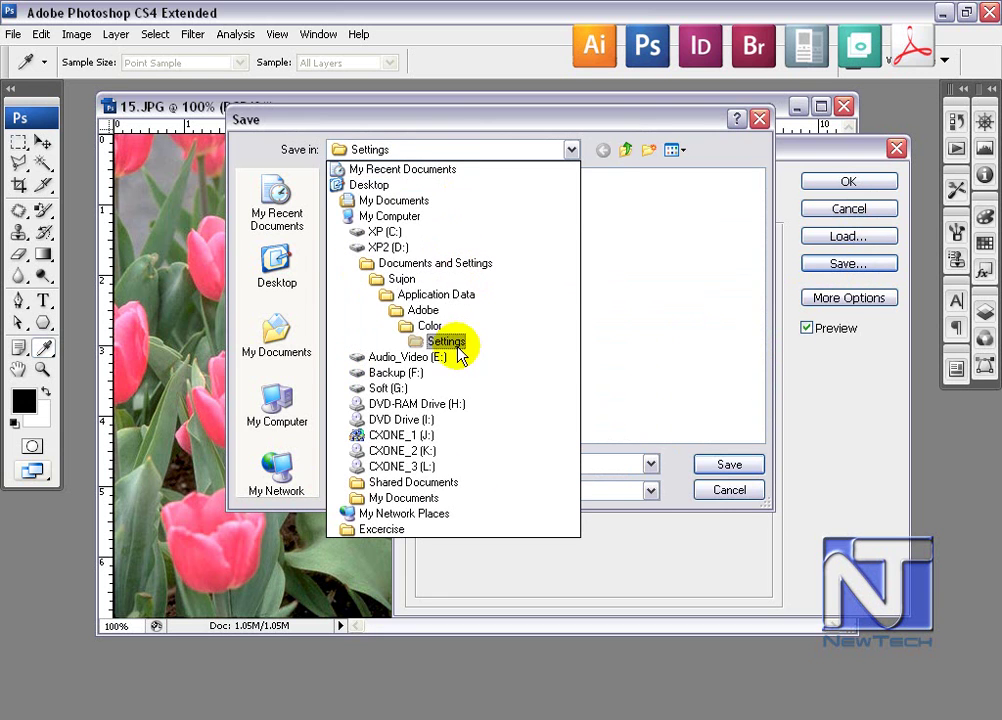
click(446, 341)
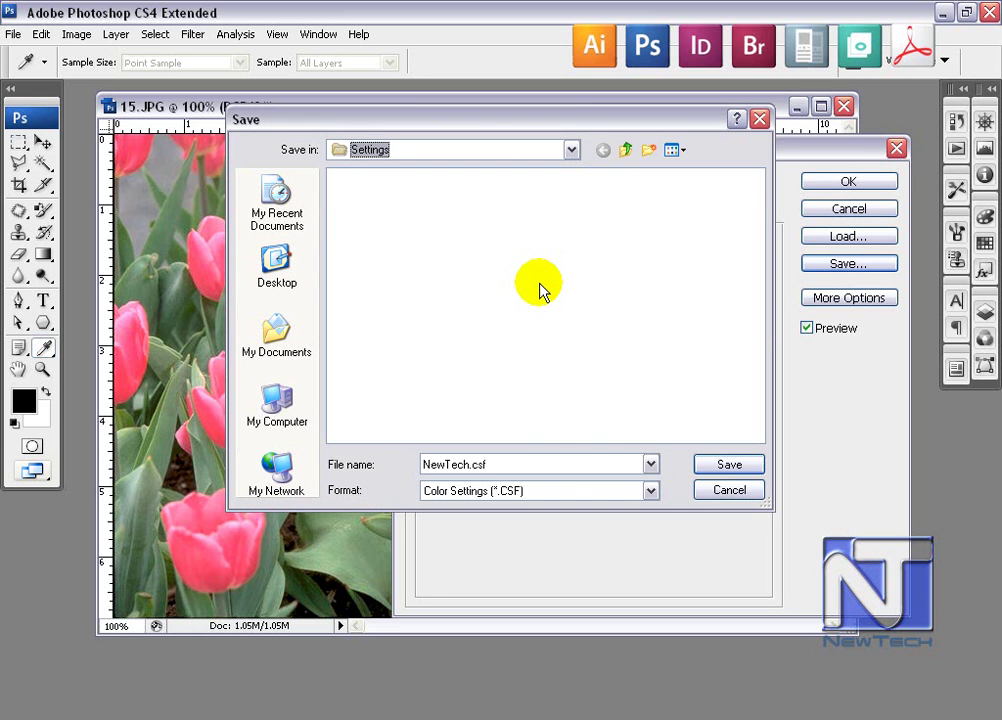
click(730, 465)
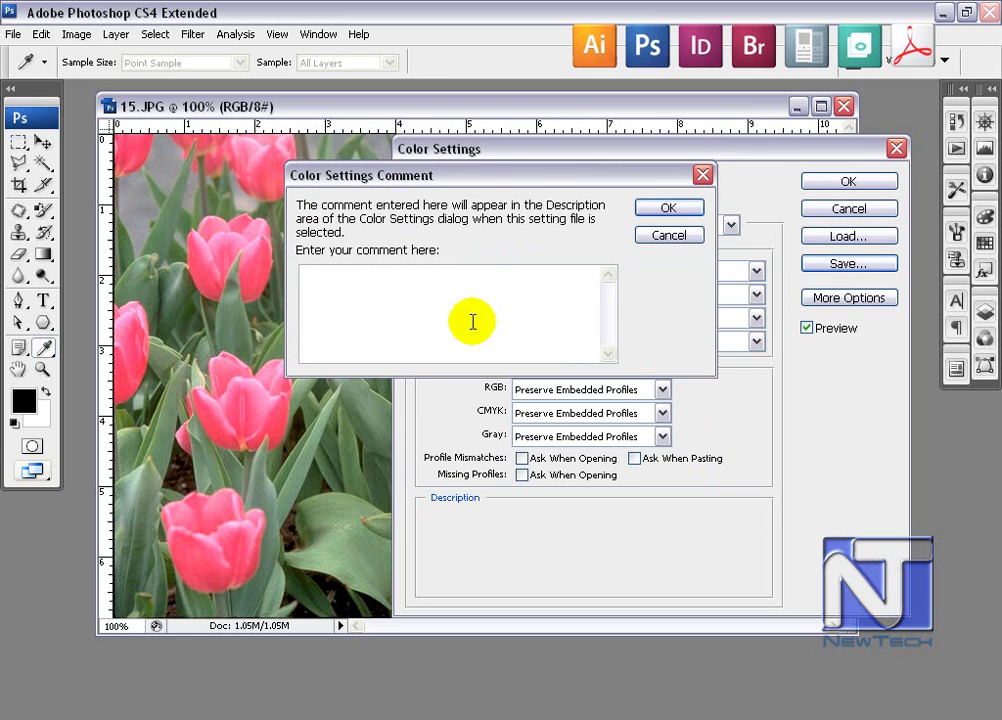
Describe NewTech as a Newtech-created color setting for advanced users to customize.
drag(380, 182, 385, 261)
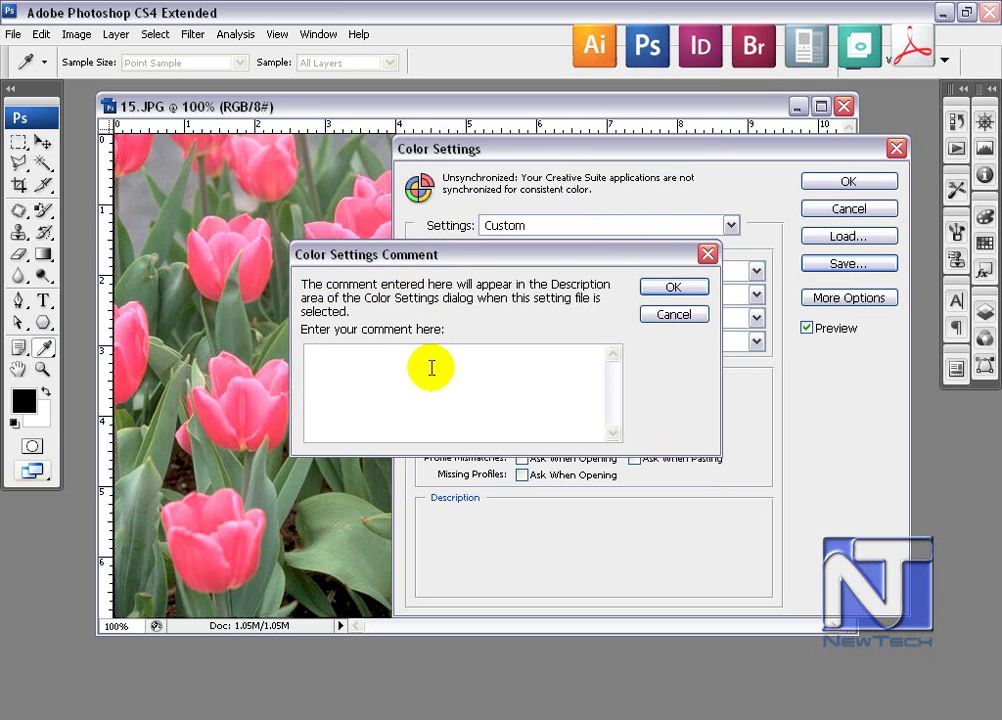
drag(445, 255, 497, 297)
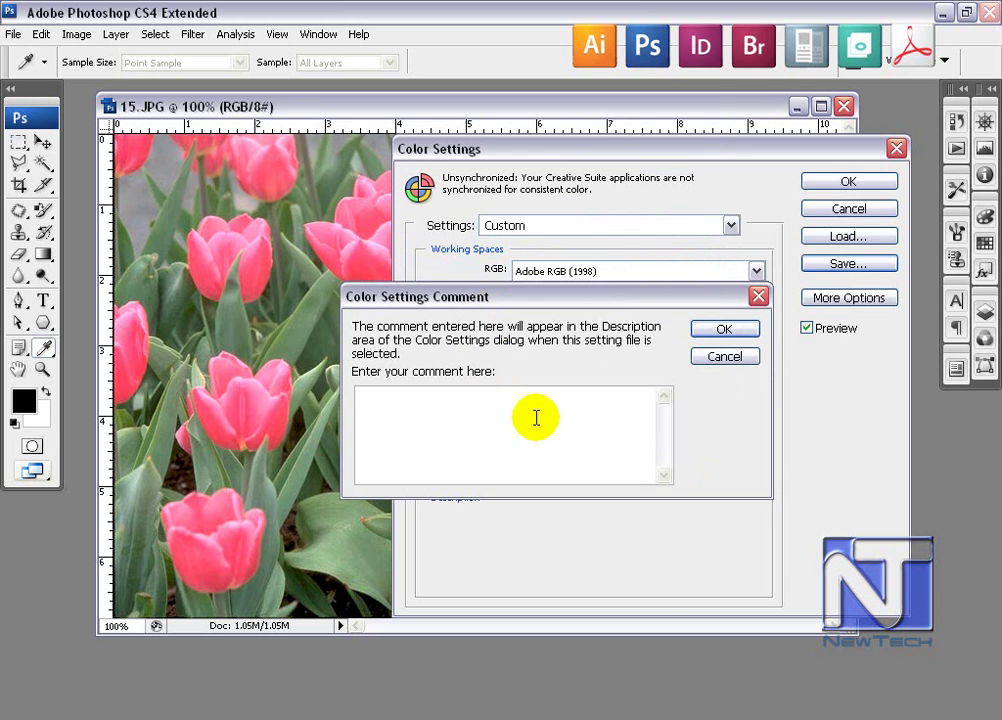
text(Newtech Created color setting. you can customize your color settings if you are a advance user.)
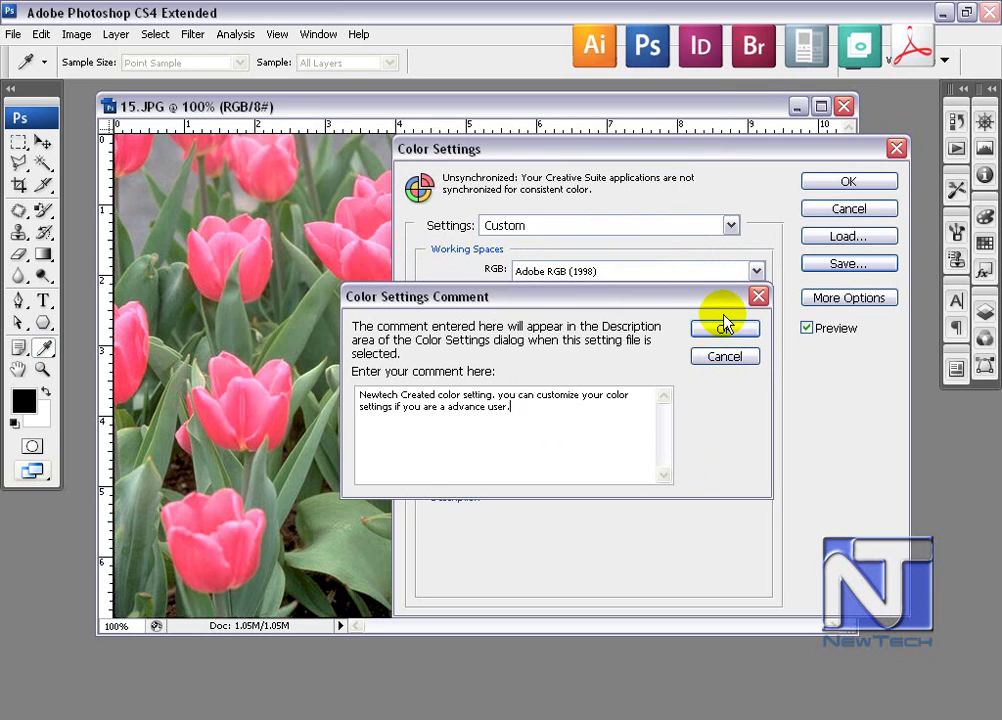
click(728, 329)
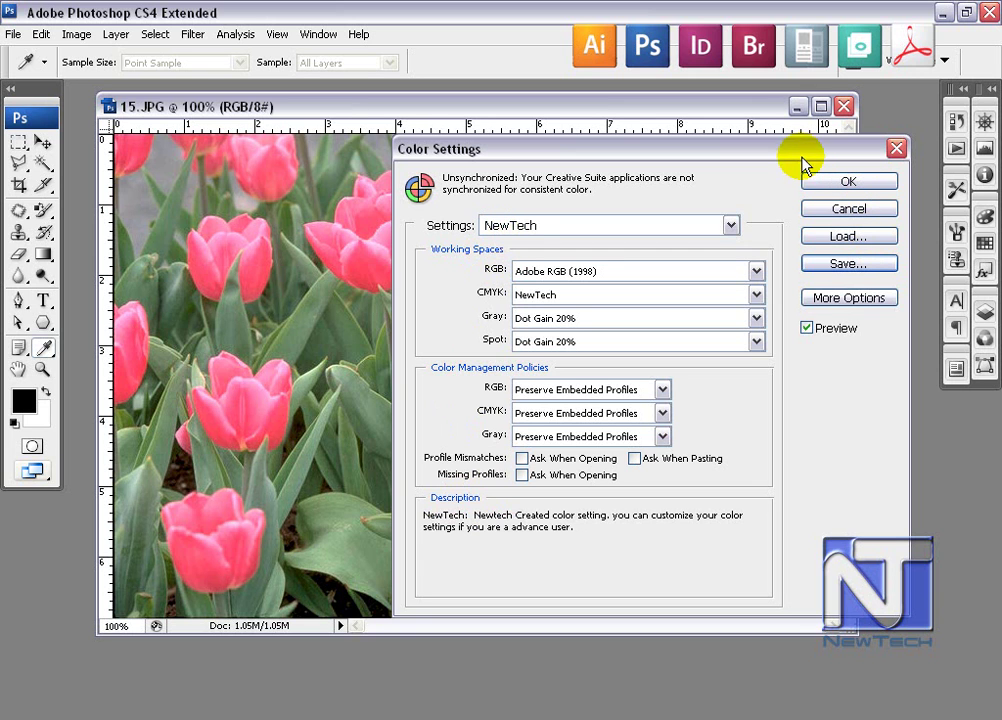
drag(799, 160, 687, 155)
Apply NewTech, then switch Color Settings to North America General Purpose 2.
click(710, 177)
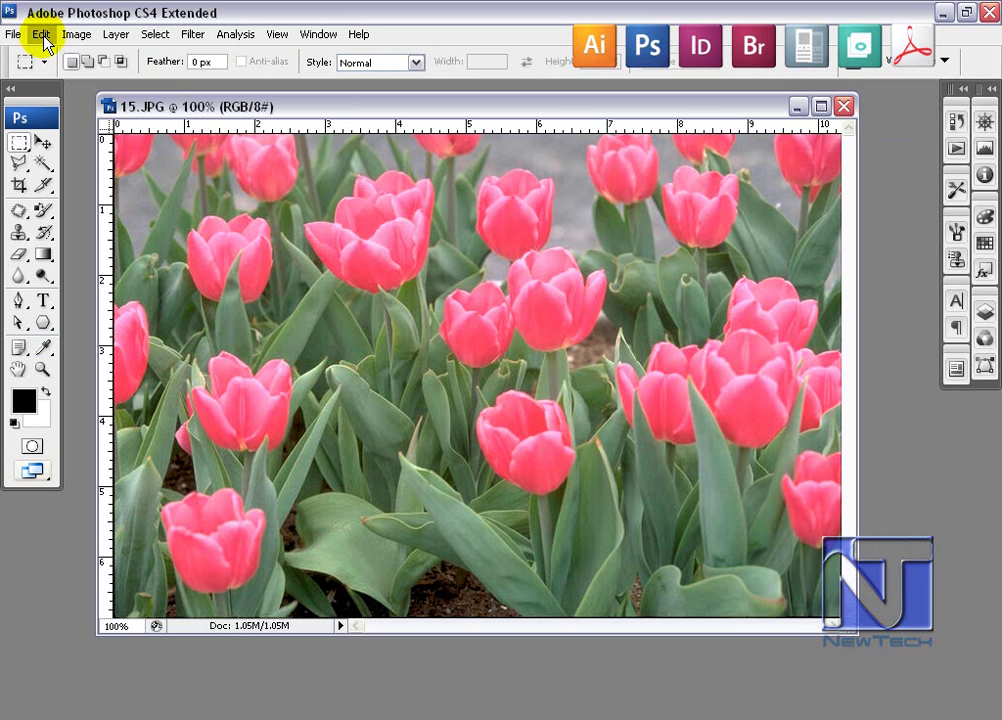
click(41, 36)
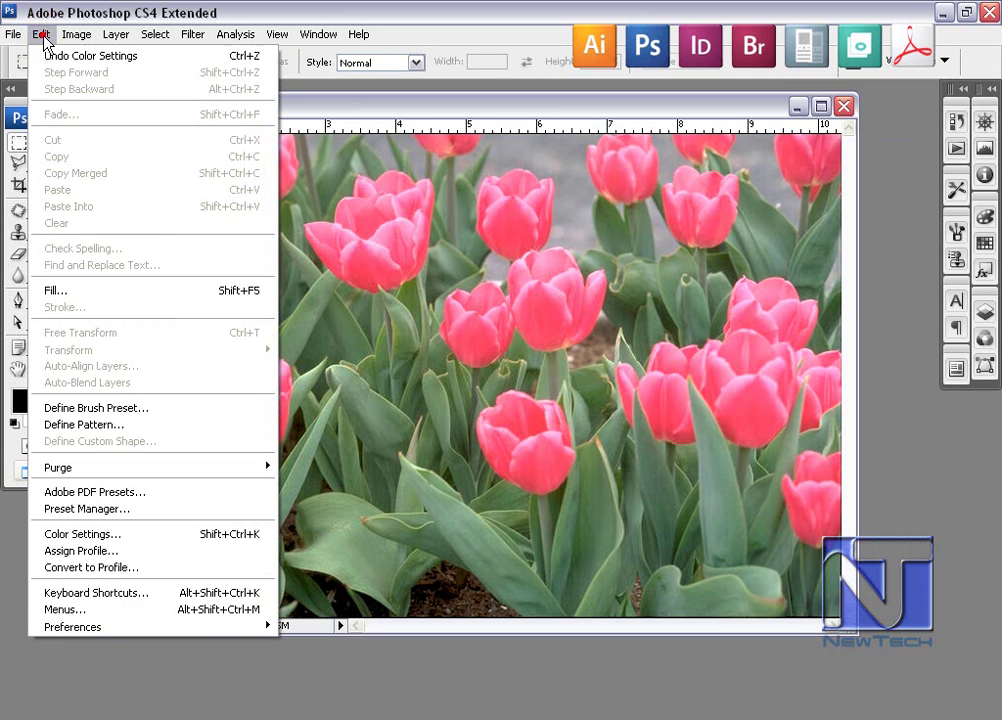
click(118, 536)
click(528, 221)
click(521, 301)
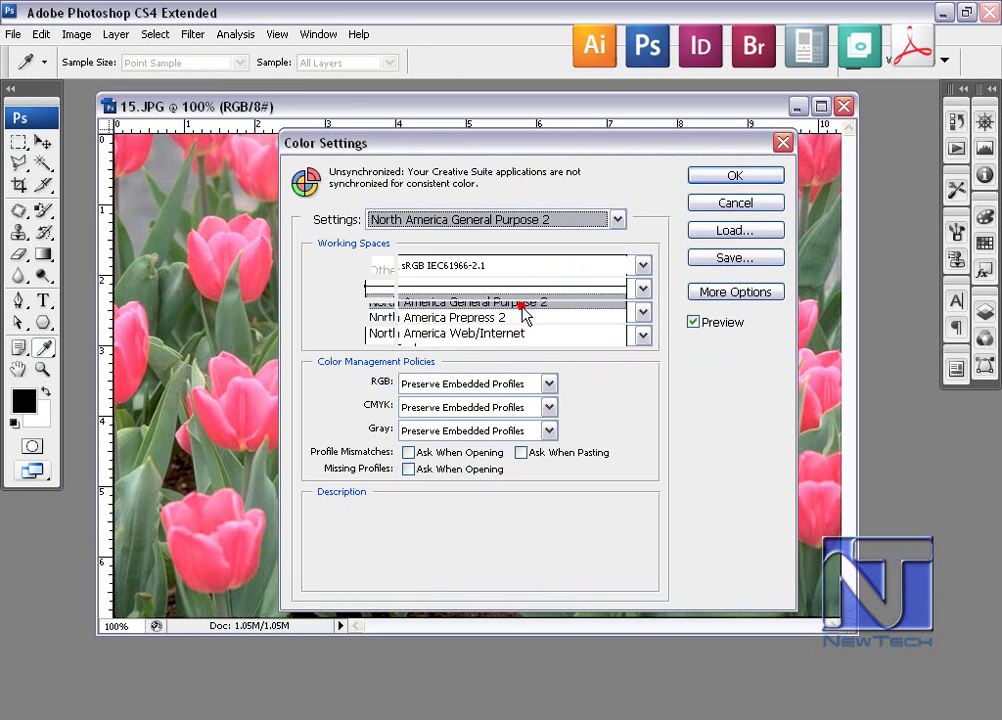
click(742, 176)
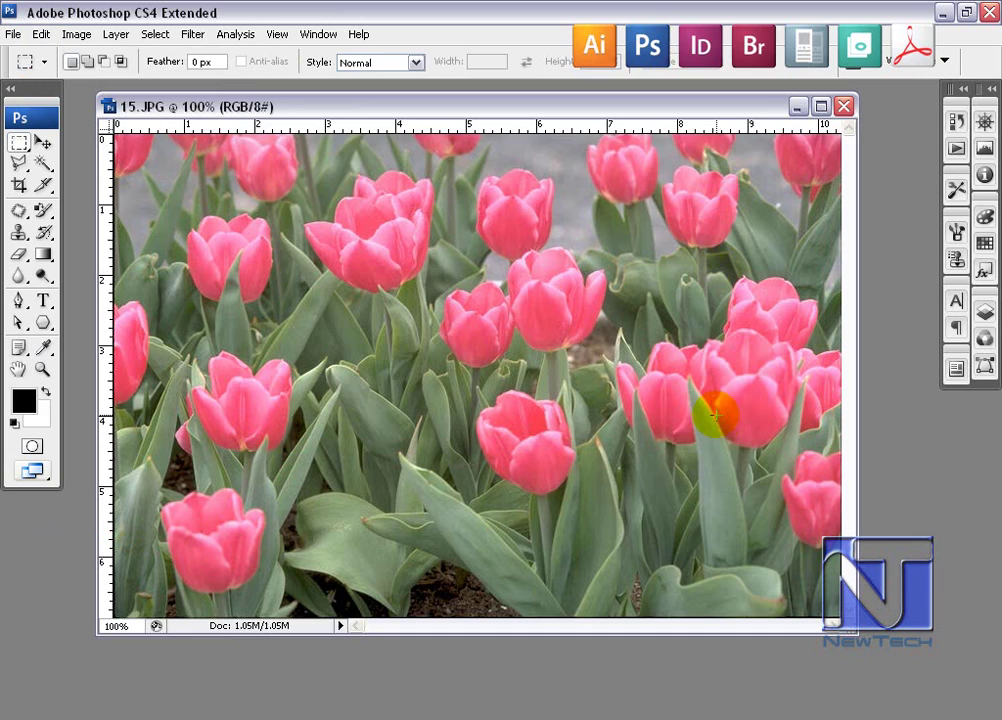